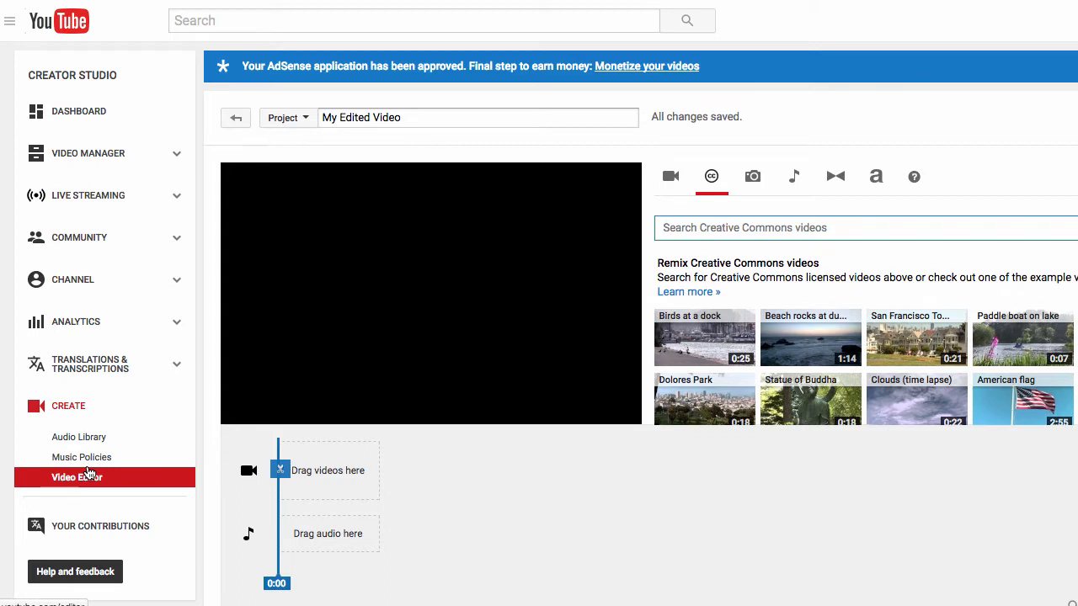
# - Search the Creative Commons videos for "dog tricks"
pyautogui.click(671, 177)
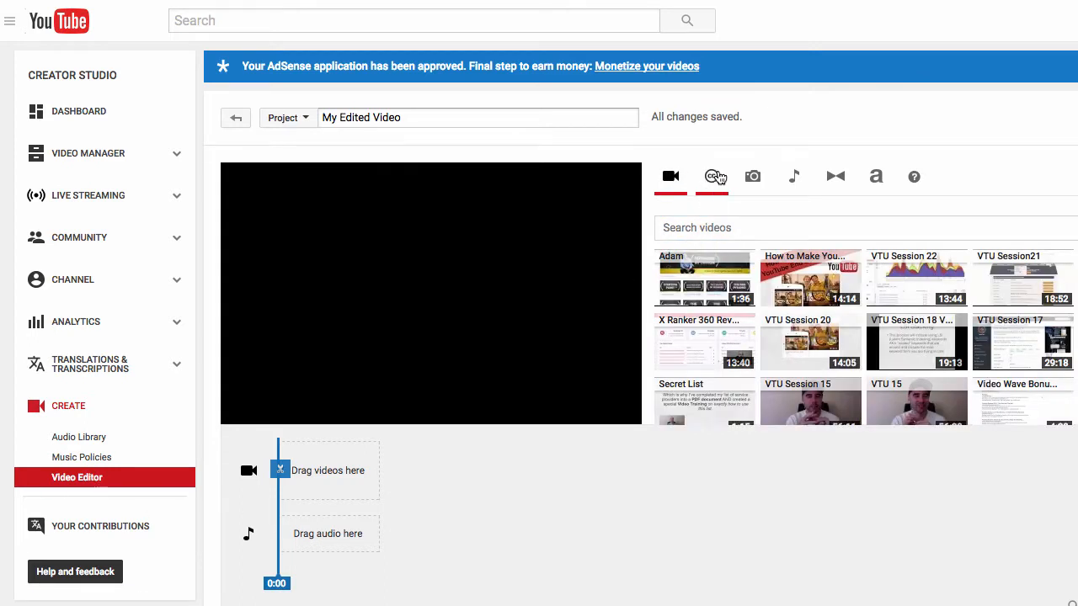
pyautogui.click(714, 177)
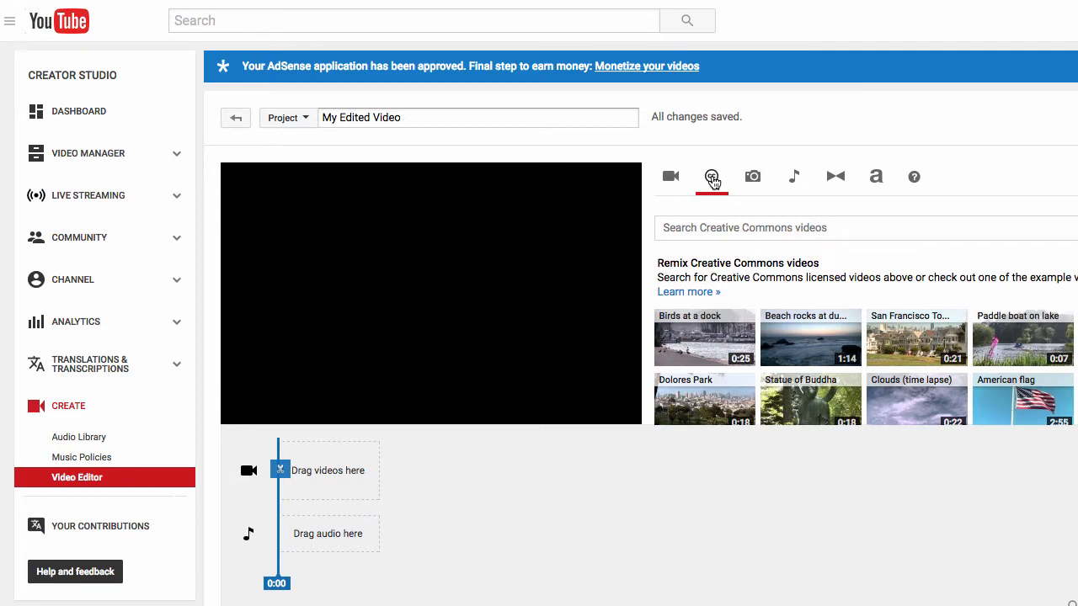
pyautogui.click(734, 221)
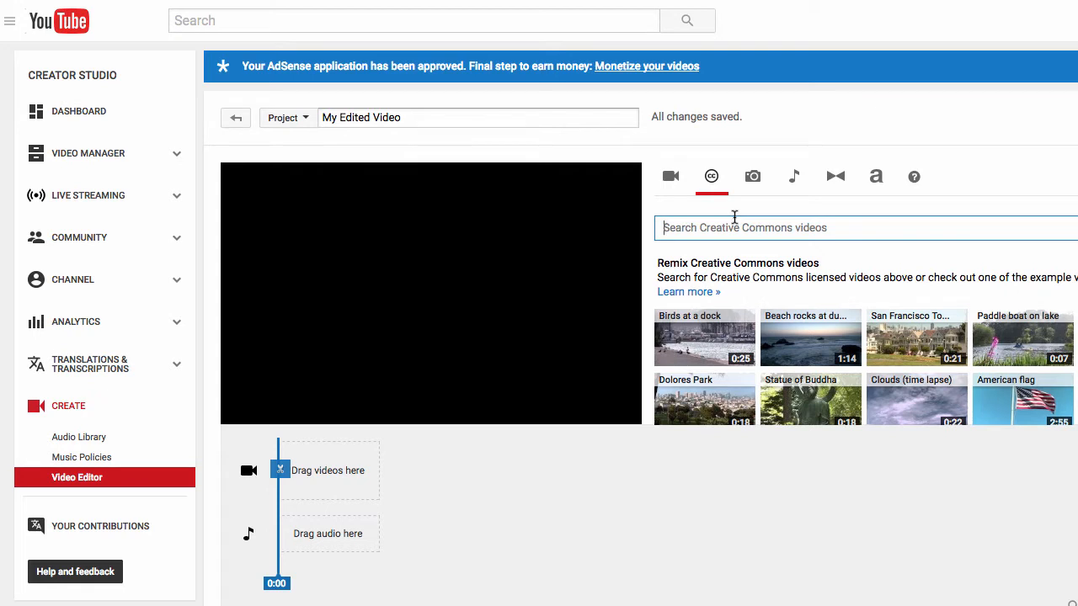
pyautogui.write('dog tric')
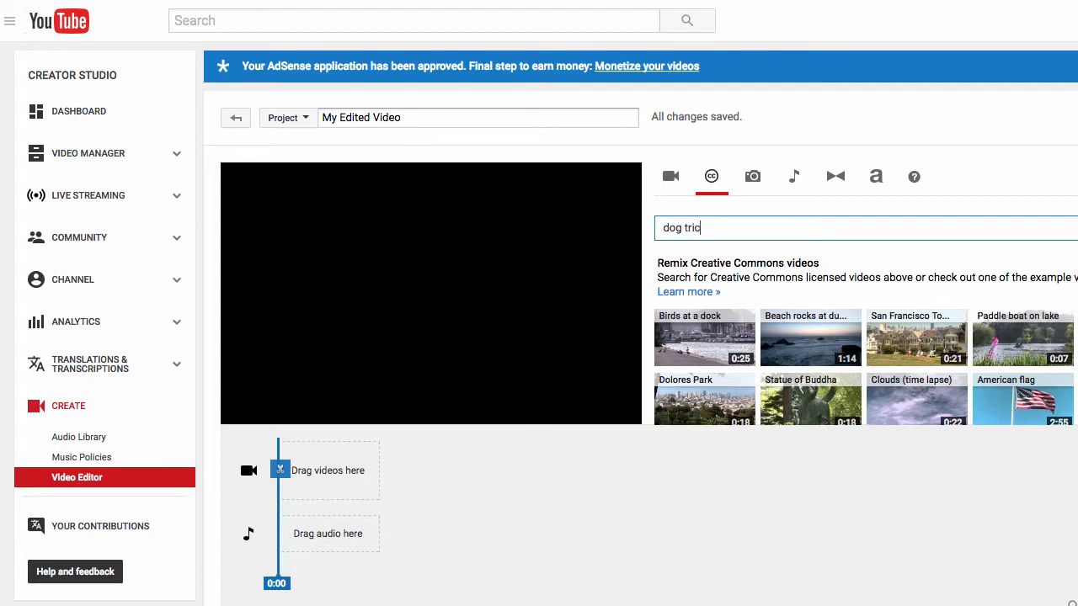
pyautogui.write('ks')
pyautogui.press('Return')
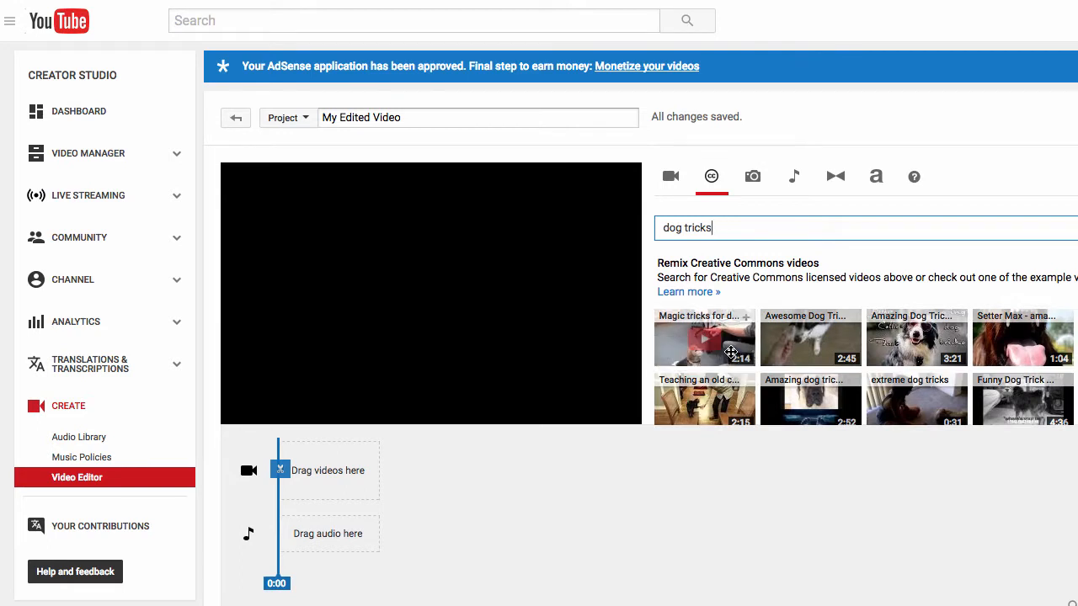
# - Preview the "Magic tricks for d..." clip at several points and add it to the timeline's video track
pyautogui.moveTo(722, 322); pyautogui.dragTo(696, 333)
pyautogui.click(694, 332)
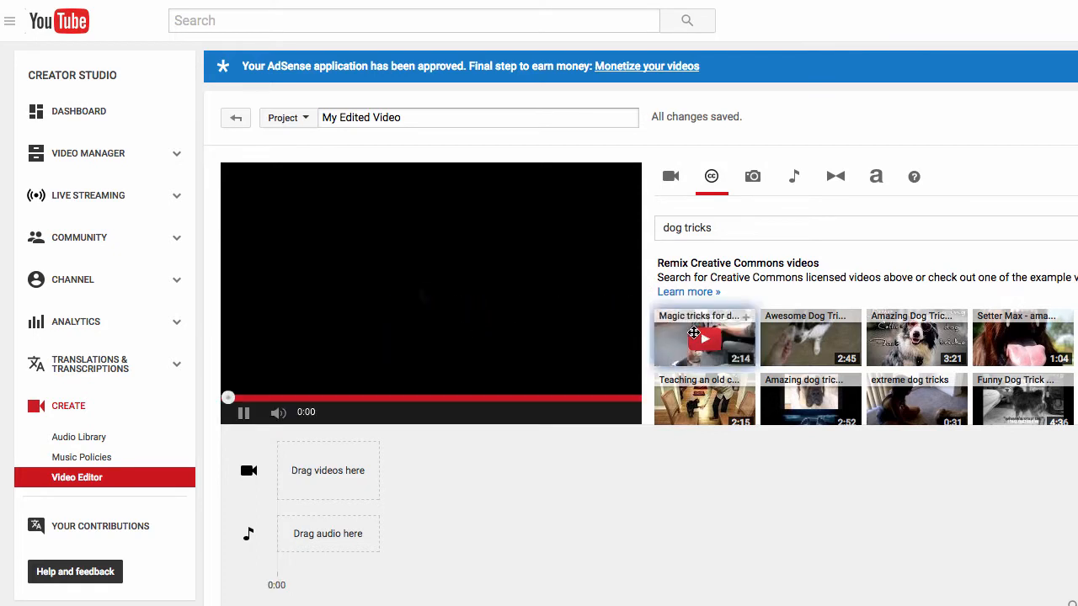
pyautogui.moveTo(278, 414)
pyautogui.click(314, 414)
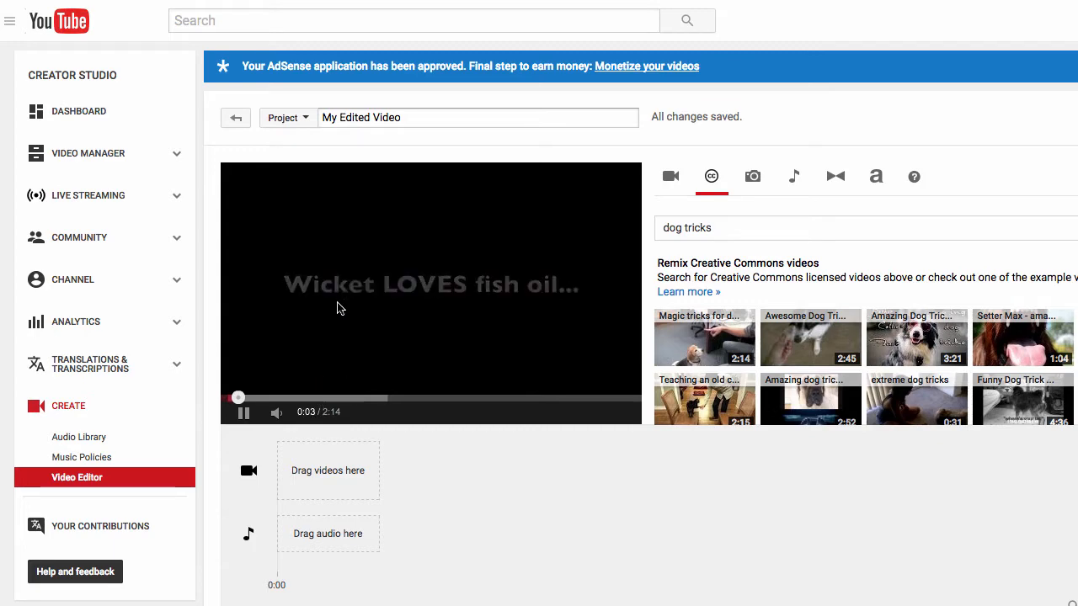
pyautogui.click(308, 398)
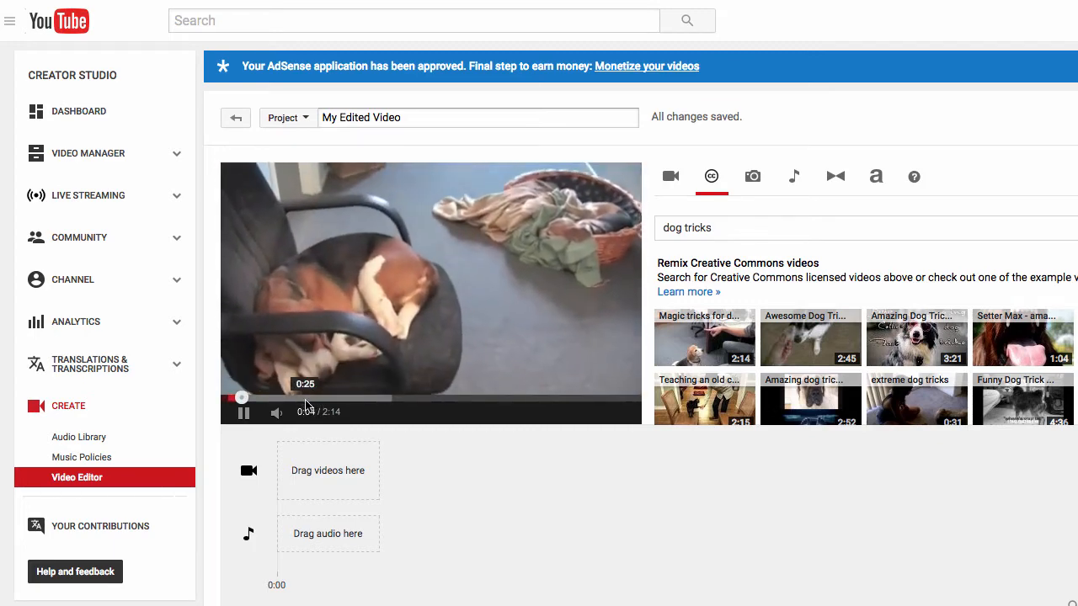
pyautogui.click(360, 400)
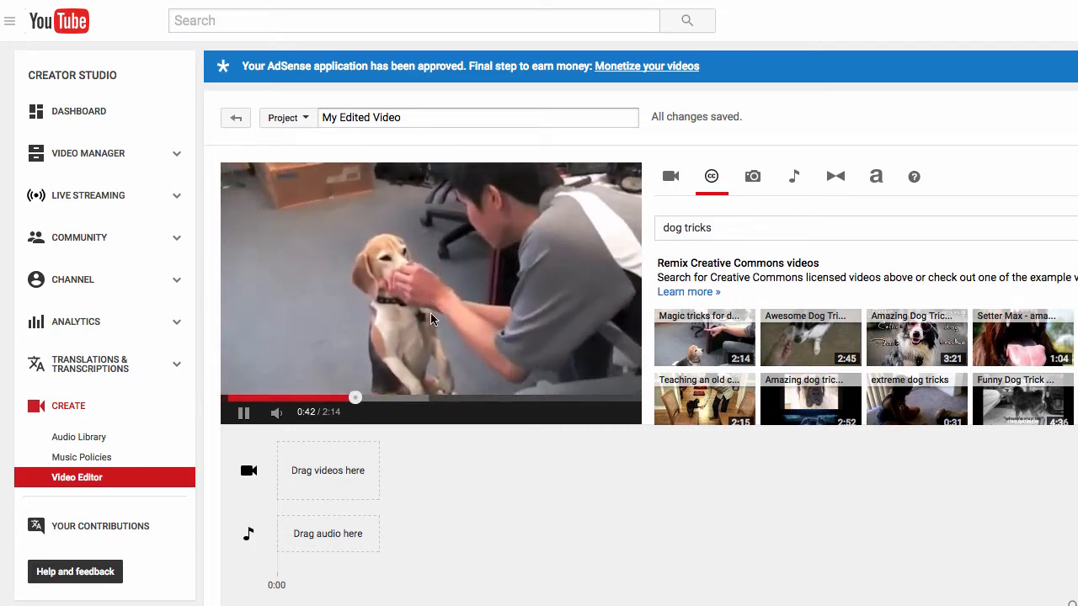
pyautogui.click(241, 398)
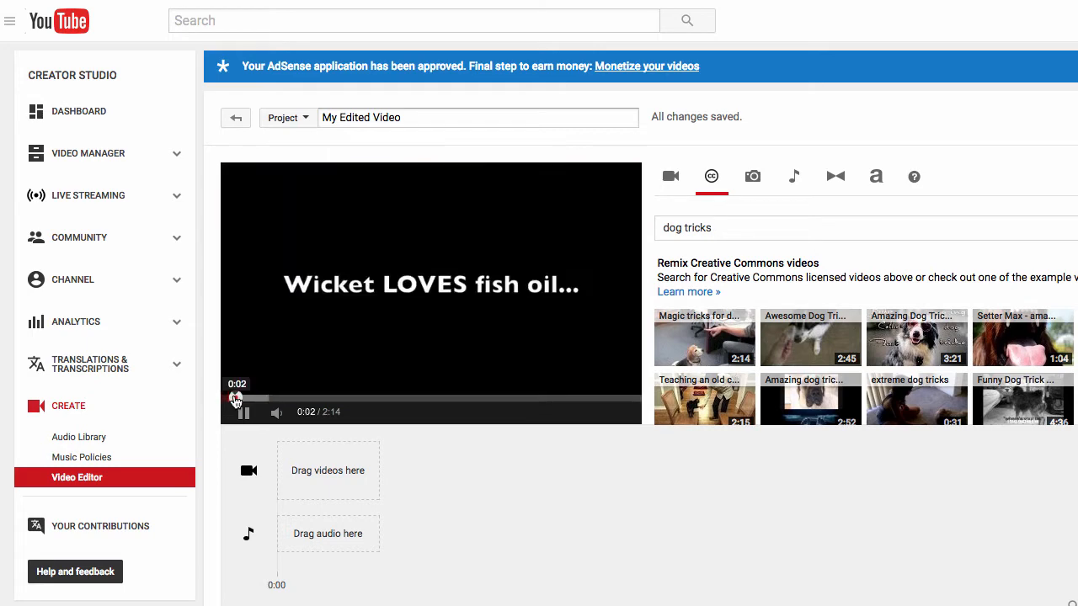
pyautogui.click(244, 412)
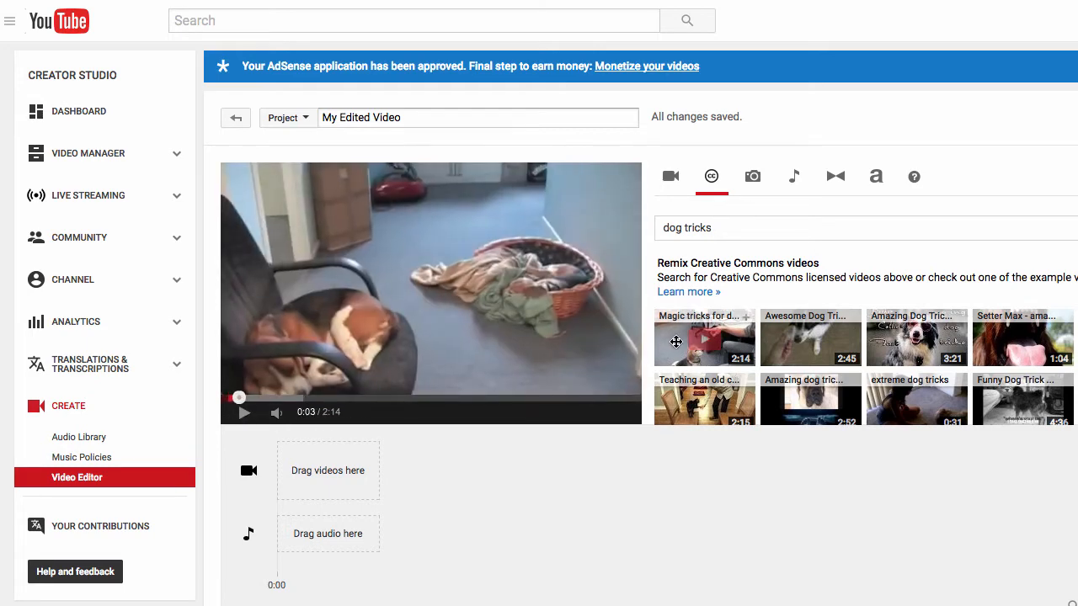
pyautogui.moveTo(704, 337); pyautogui.dragTo(313, 477)
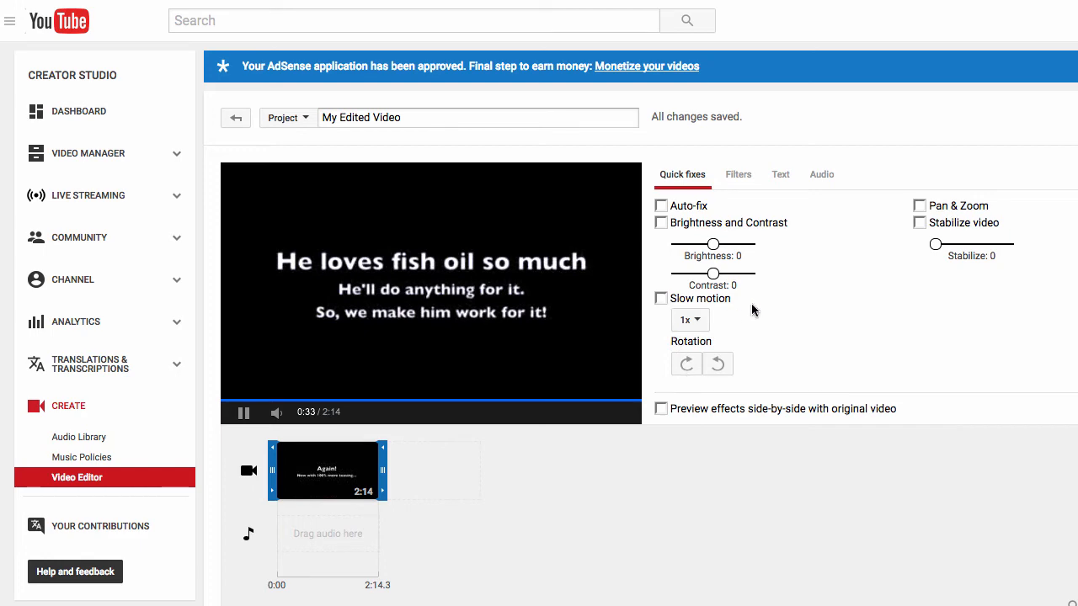
# - Look through the clip's filter and text options, and raise its audio volume slightly
pyautogui.click(734, 180)
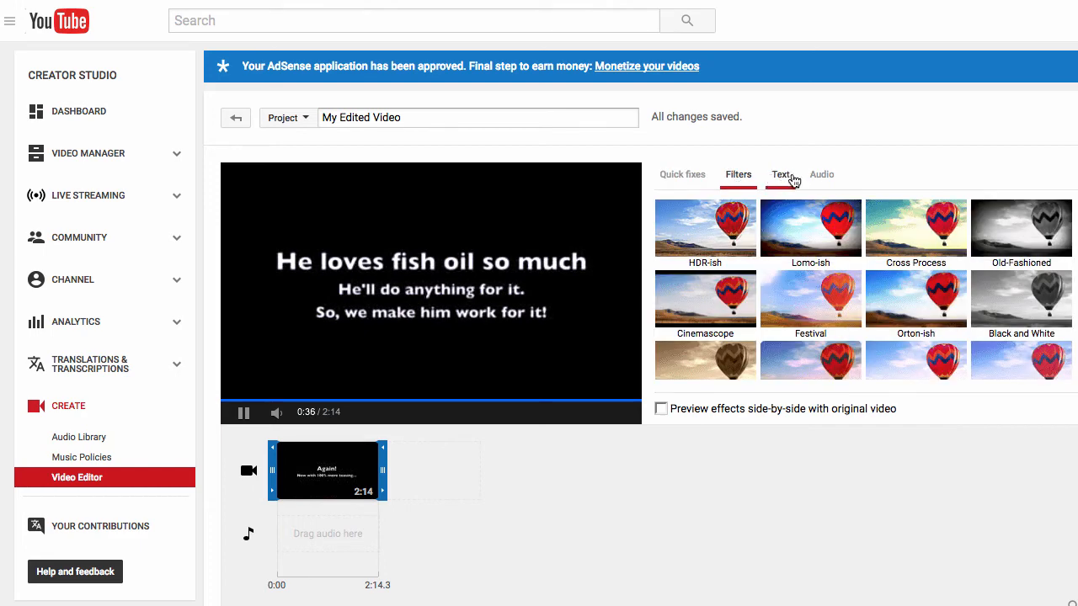
pyautogui.click(781, 177)
pyautogui.click(745, 177)
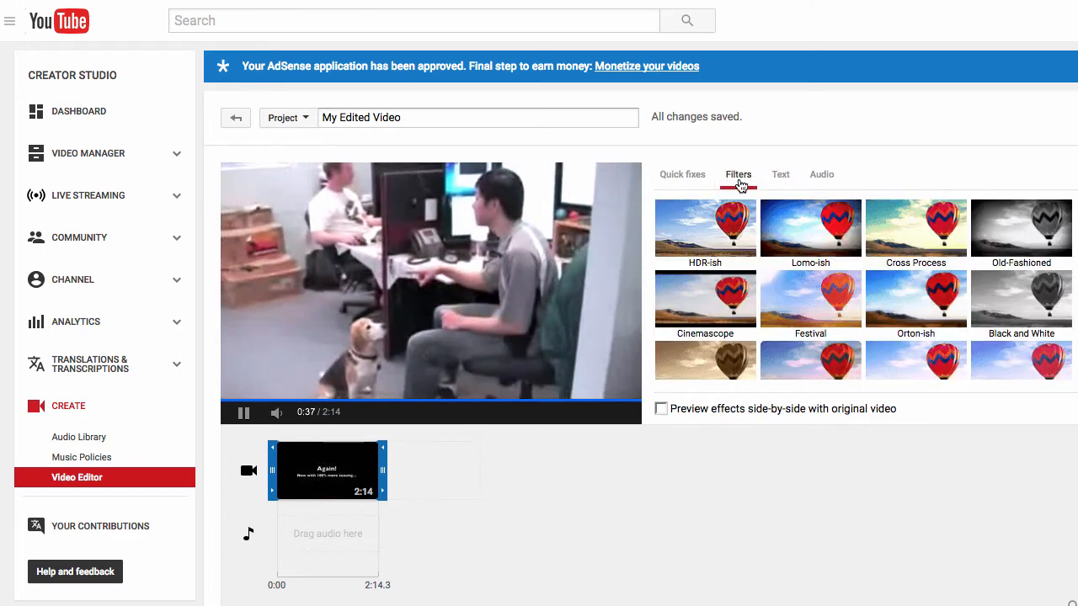
pyautogui.click(822, 174)
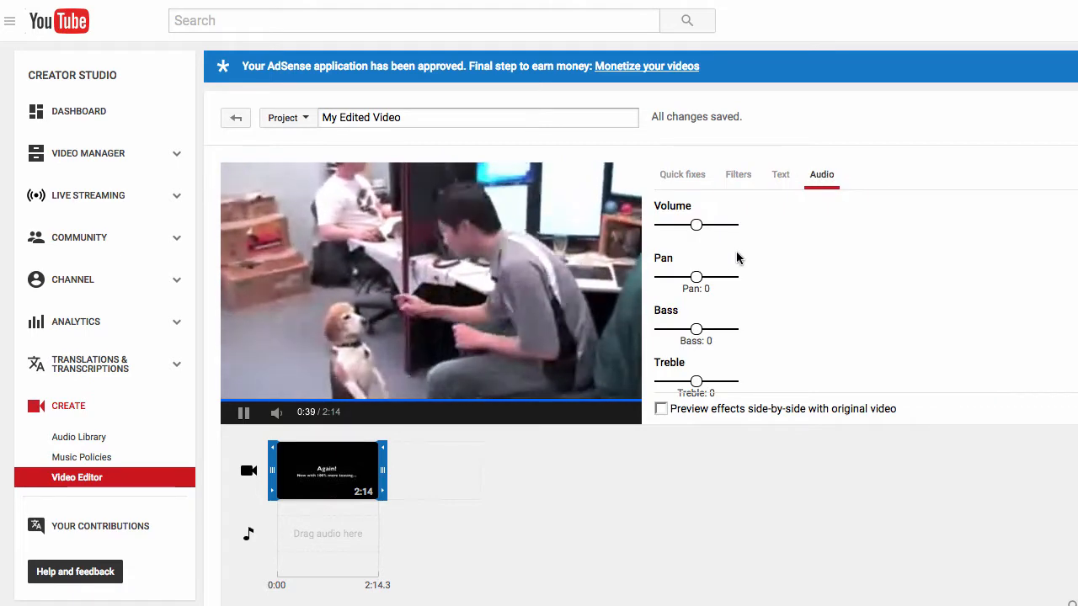
pyautogui.moveTo(698, 229); pyautogui.dragTo(705, 228)
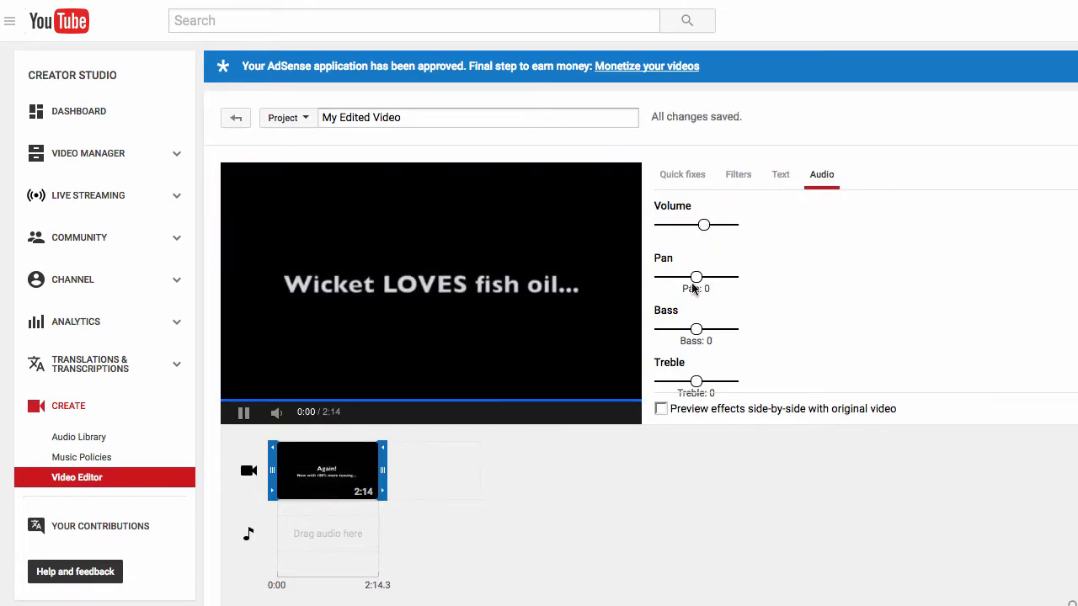
# - Enable the clip's text overlay and replace the placeholder with "Can Your Dog Do This?"
pyautogui.click(781, 176)
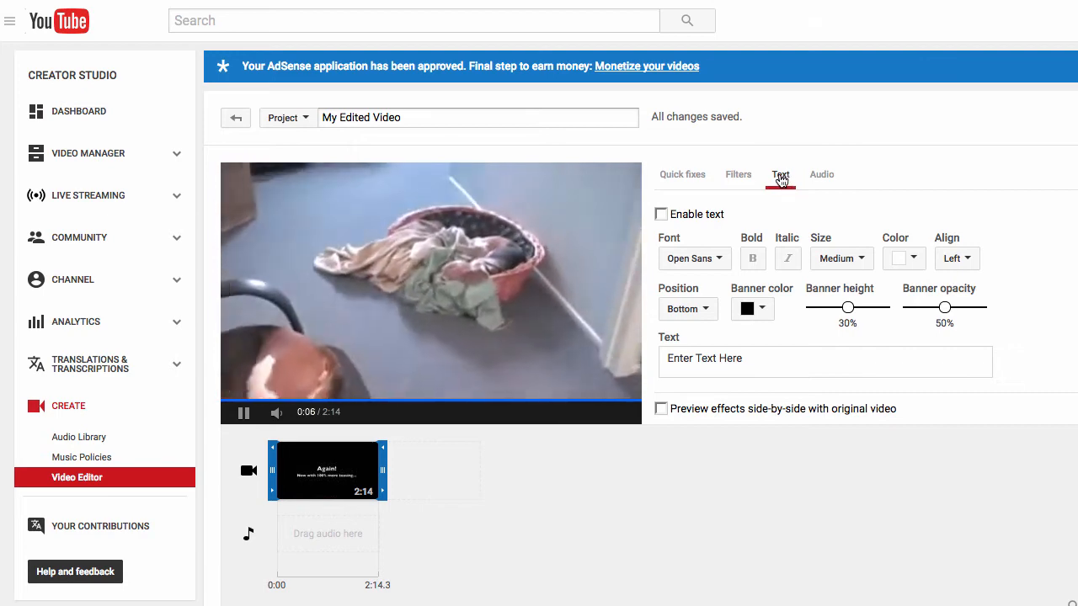
pyautogui.click(661, 216)
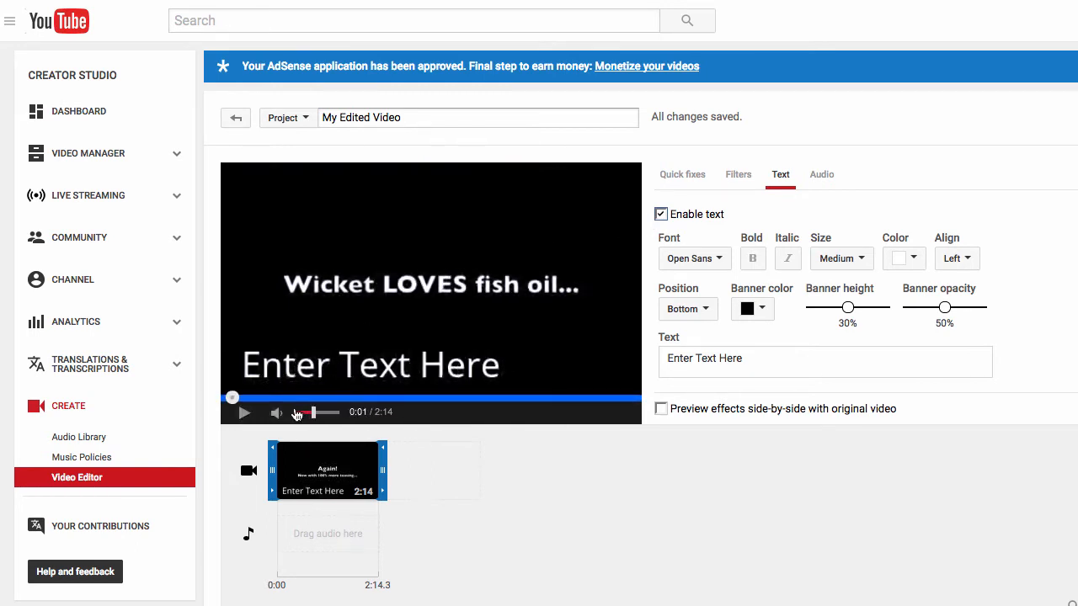
pyautogui.click(693, 361)
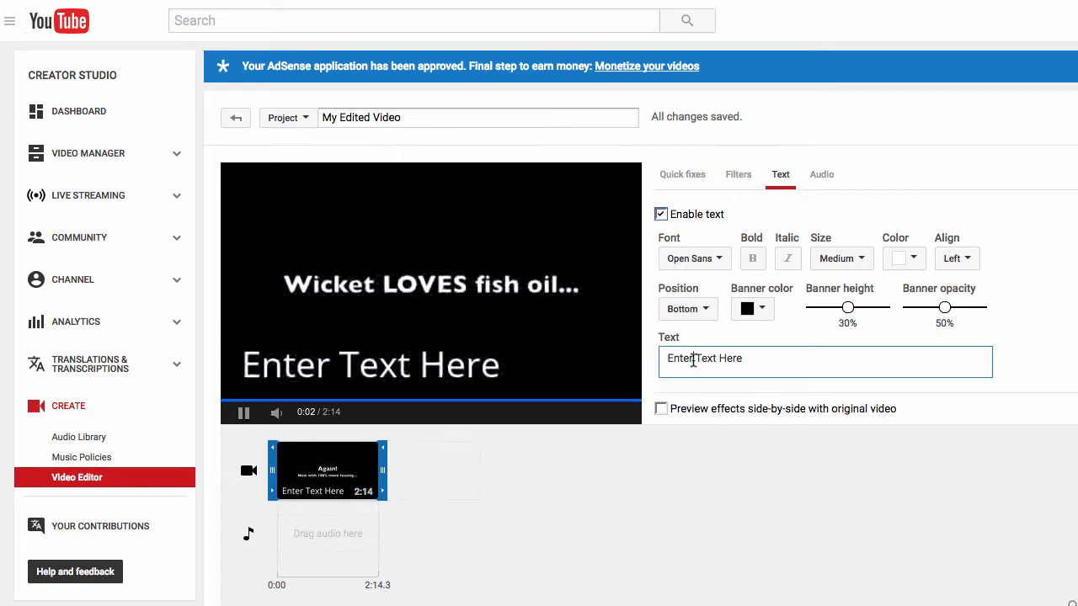
pyautogui.moveTo(749, 358); pyautogui.dragTo(654, 356)
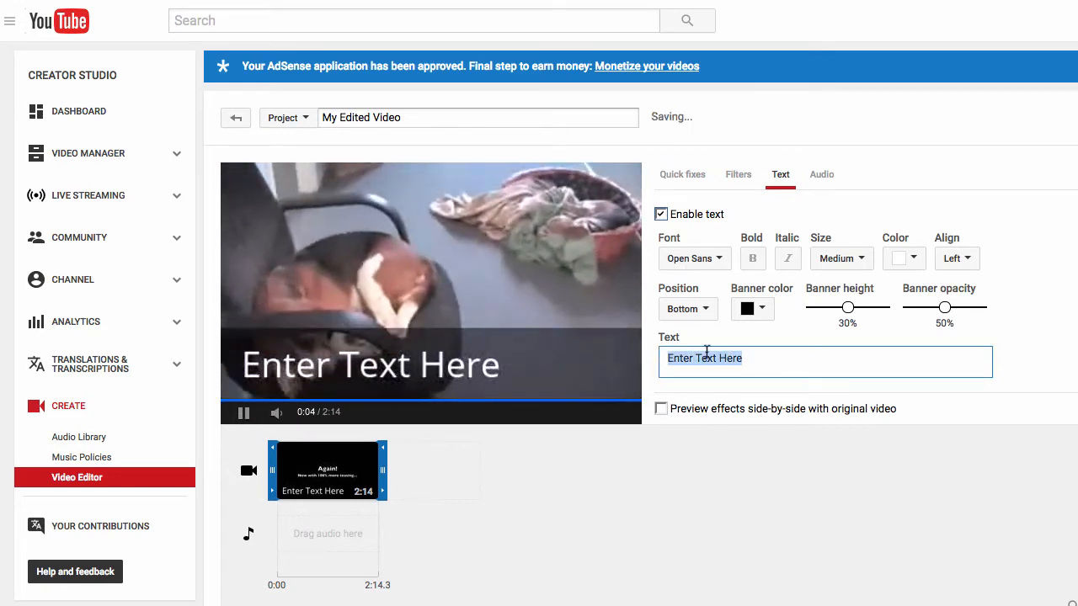
pyautogui.write('DOes')
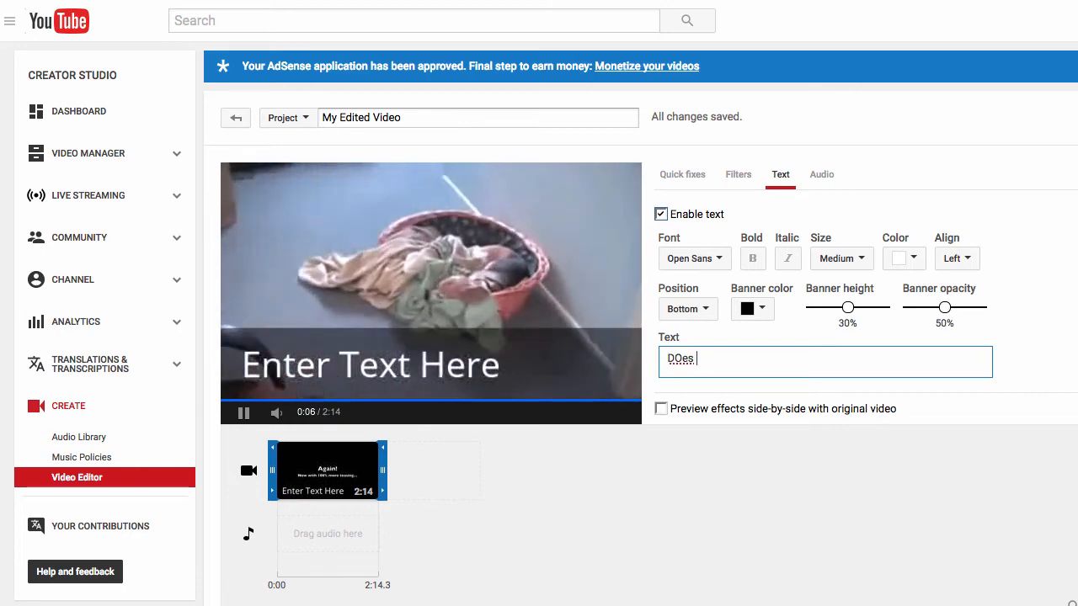
pyautogui.press('BackSpace')
pyautogui.press('BackSpace')
pyautogui.press('BackSpace')
pyautogui.write('C')
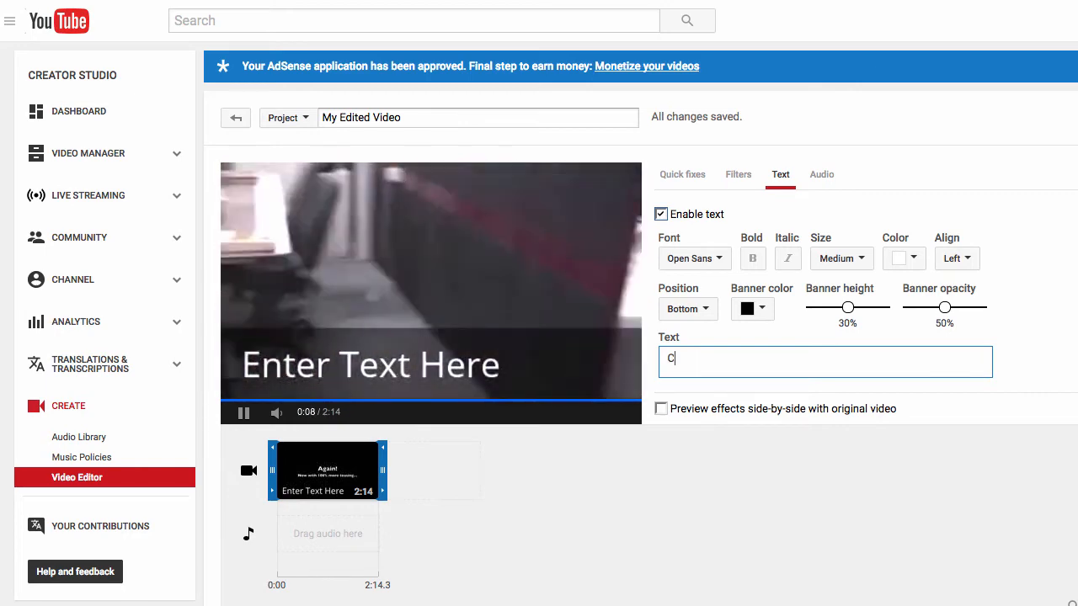
pyautogui.write('an Your Do')
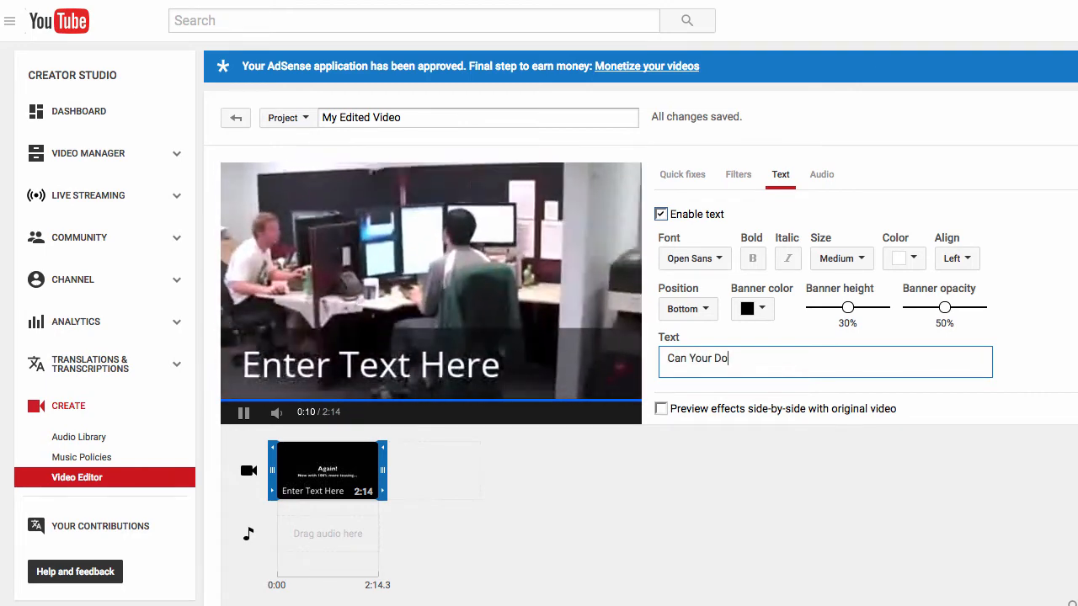
pyautogui.write('g Do This?')
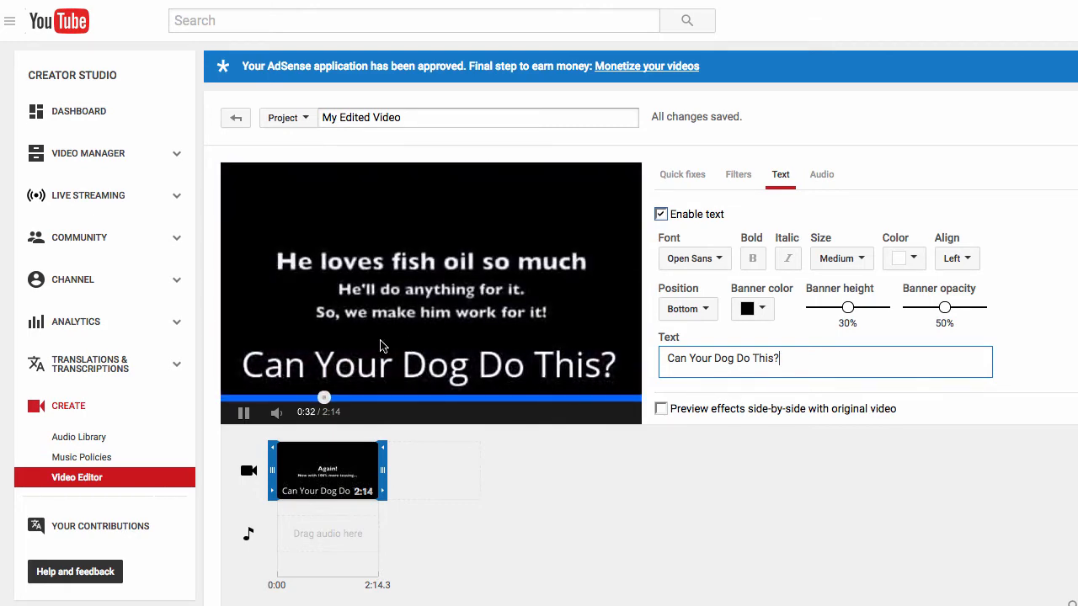
# - Try a banner opacity of 100% for the text overlay and preview it on the footage
pyautogui.click(371, 406)
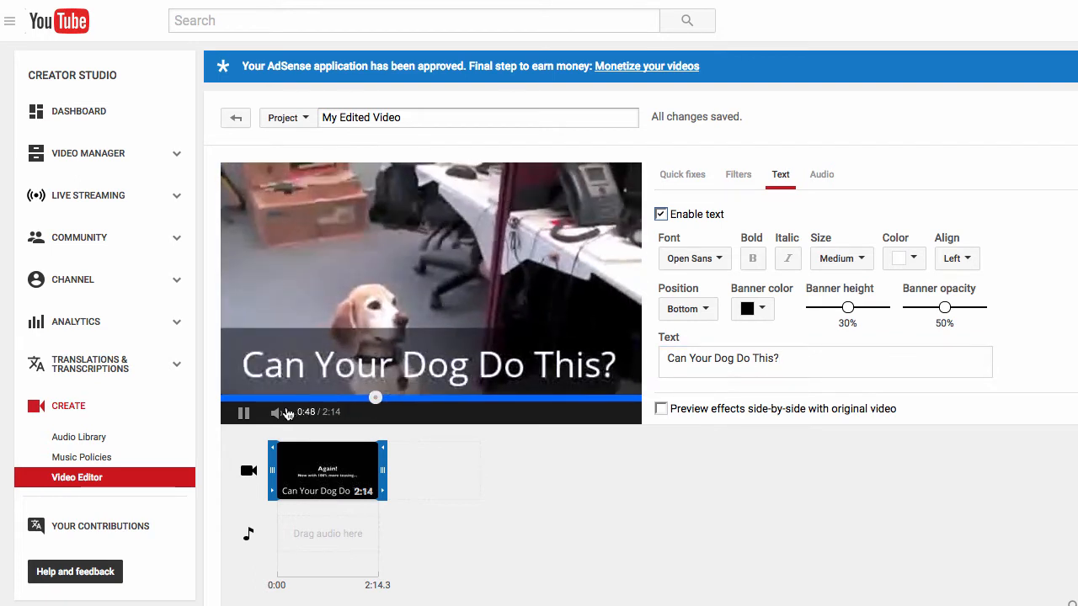
pyautogui.click(427, 373)
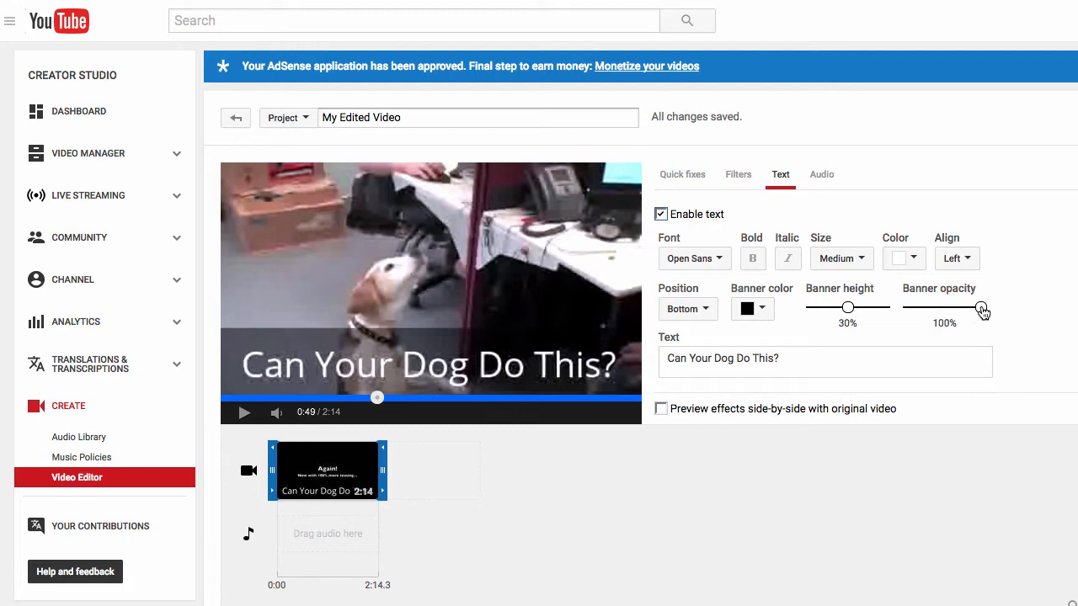
pyautogui.click(289, 364)
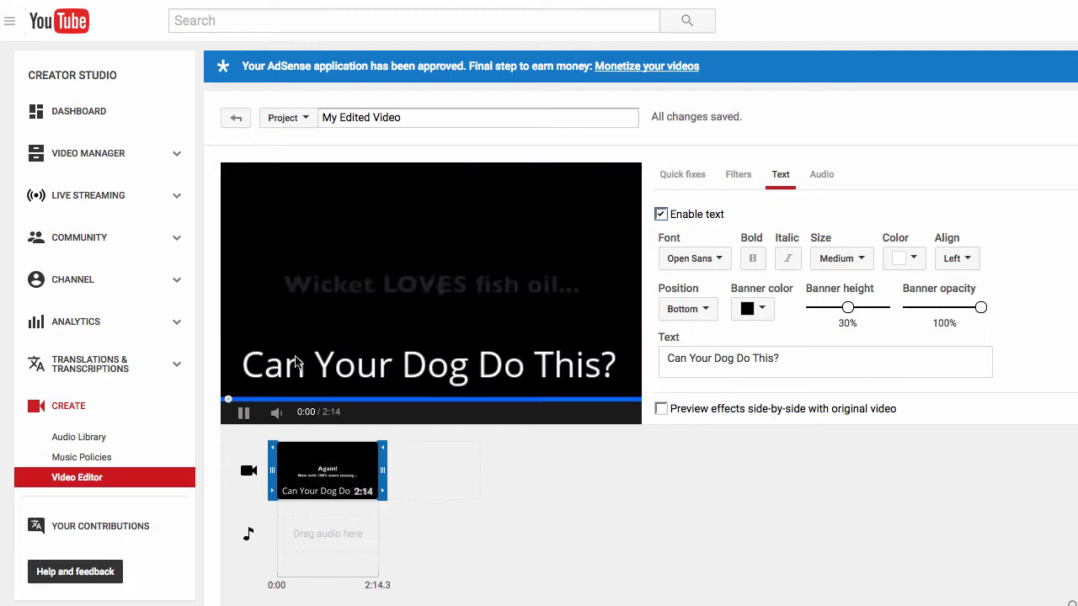
pyautogui.click(281, 398)
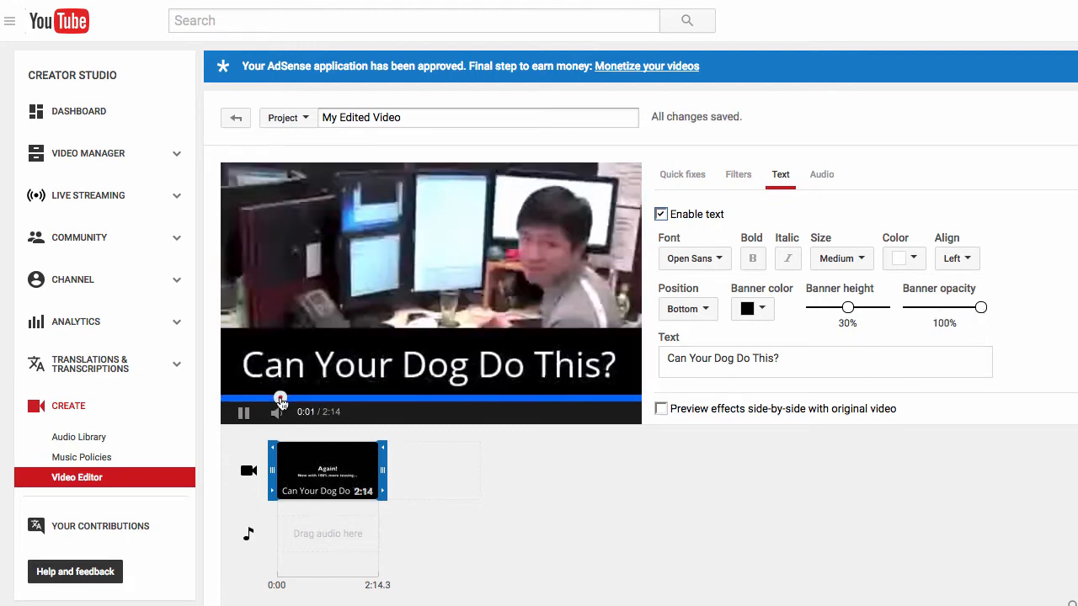
# - Style the text banner with 15% height, 50% opacity and a red banner color
pyautogui.click(243, 412)
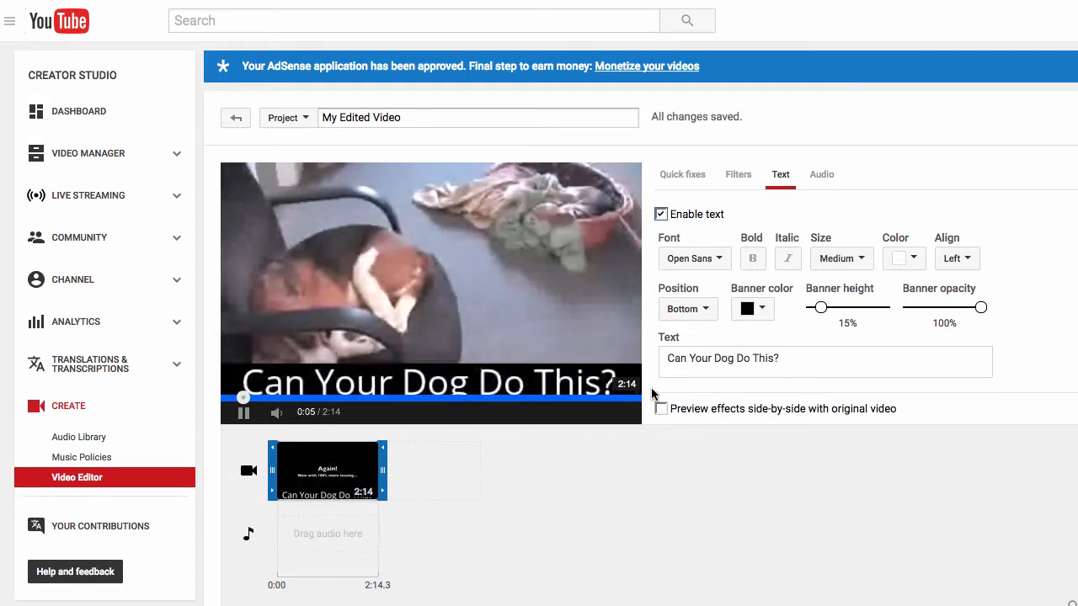
pyautogui.moveTo(979, 308); pyautogui.dragTo(945, 309)
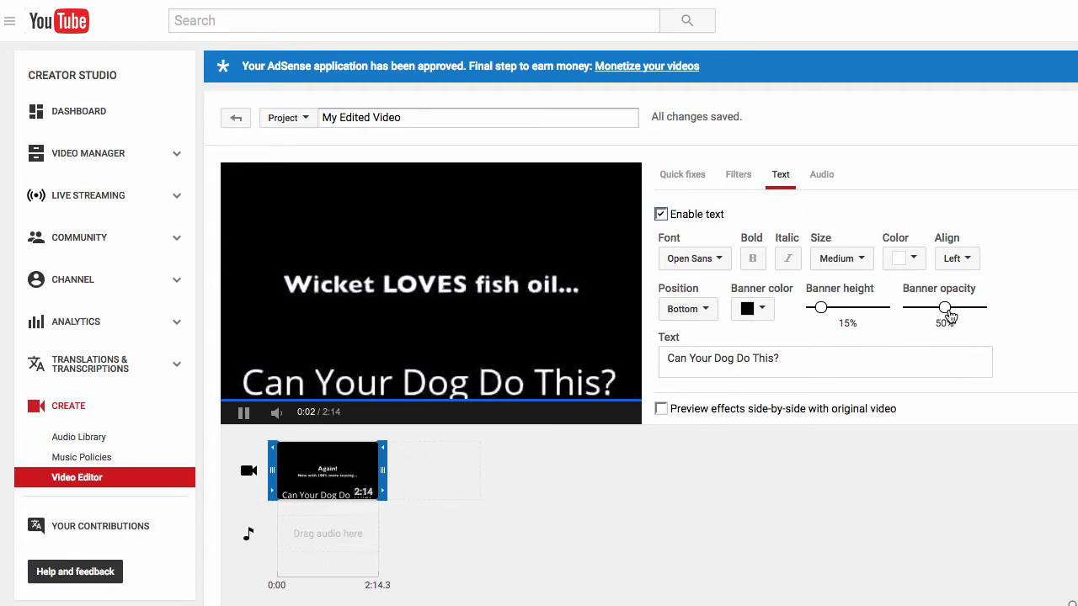
pyautogui.click(765, 311)
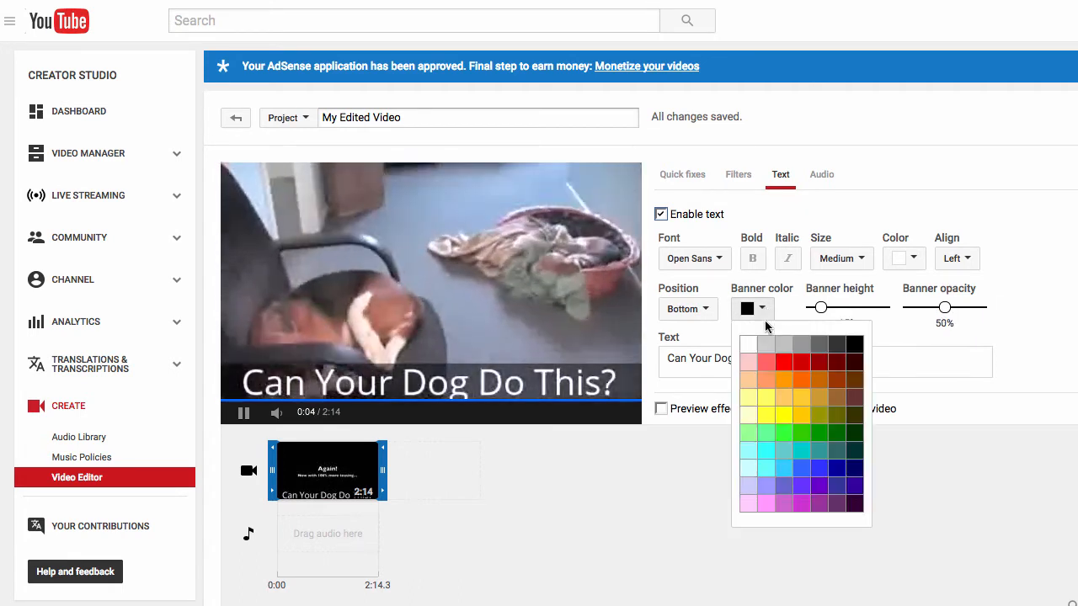
pyautogui.click(784, 364)
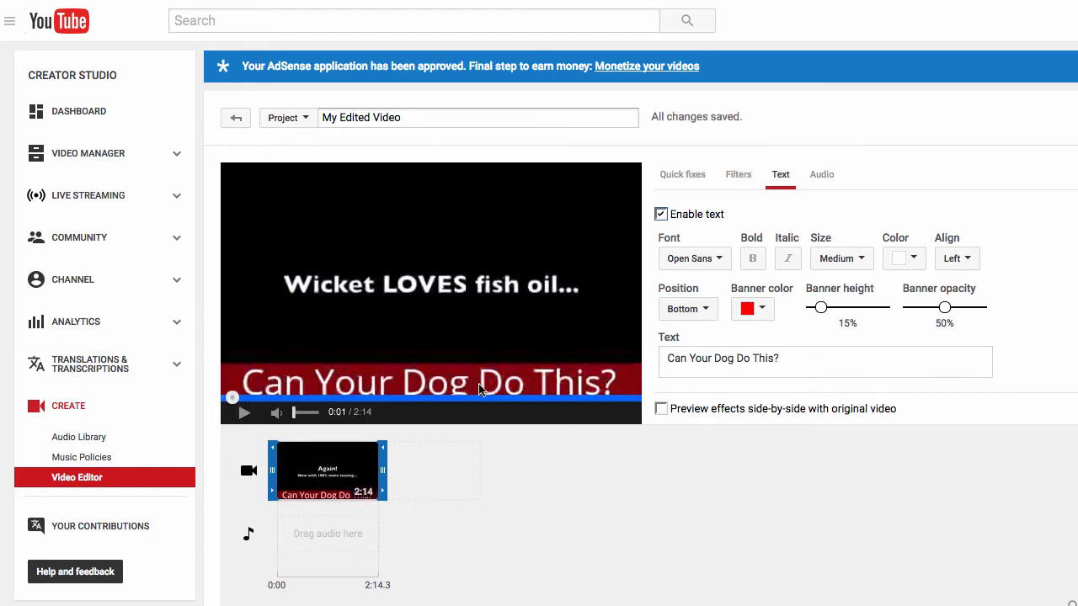
# - Set the text overlay's position to Center and preview it at about 0:40 in the clip
pyautogui.click(843, 259)
pyautogui.click(857, 259)
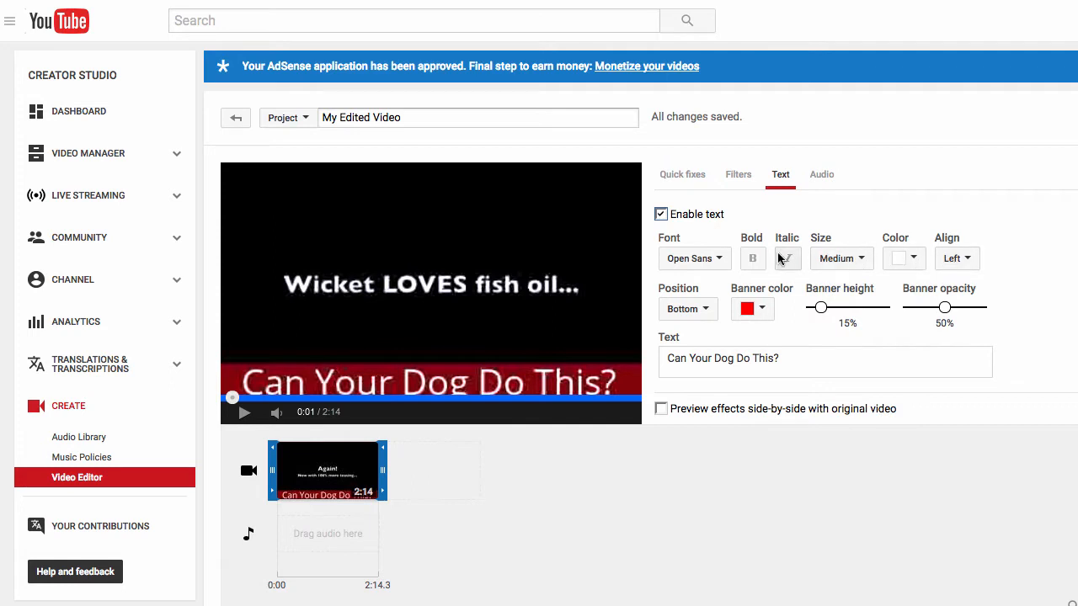
pyautogui.click(708, 310)
pyautogui.click(709, 355)
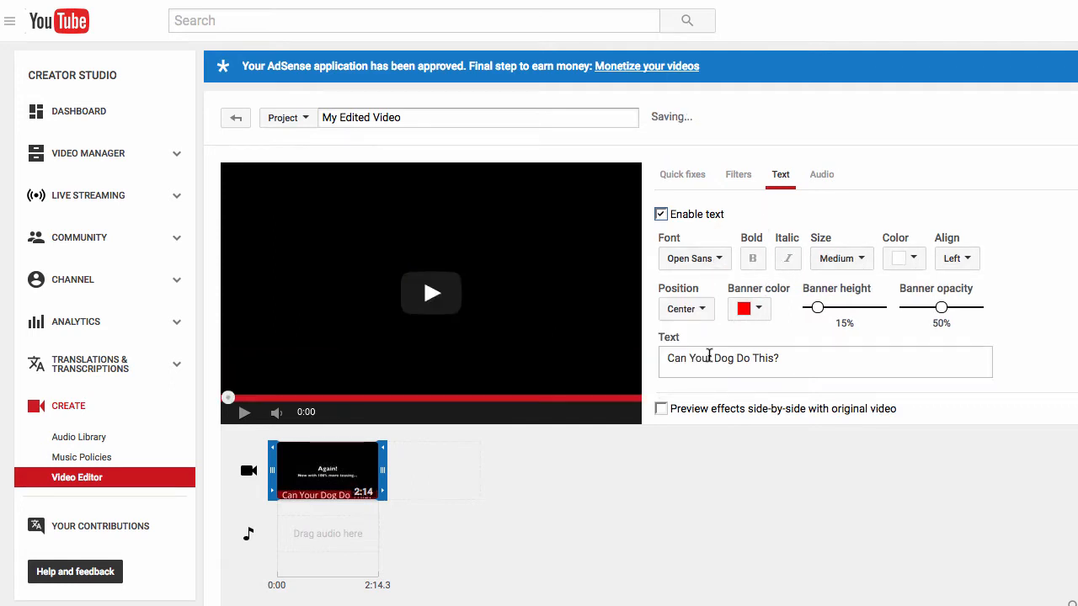
pyautogui.click(349, 397)
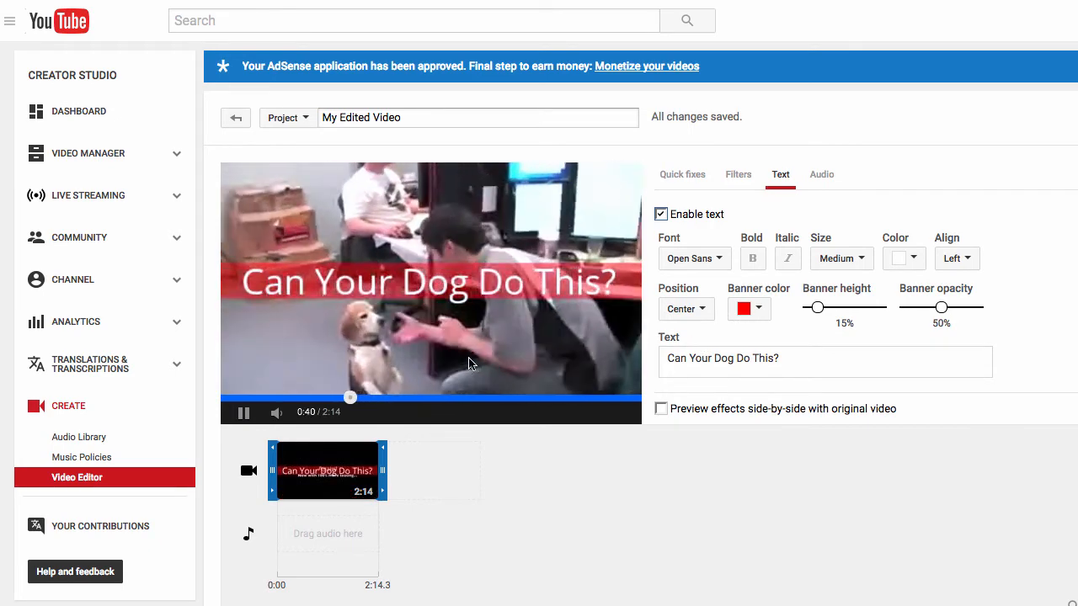
# - Preview the centered text banner near the start of the clip and at about 0:44, pausing there
pyautogui.click(251, 396)
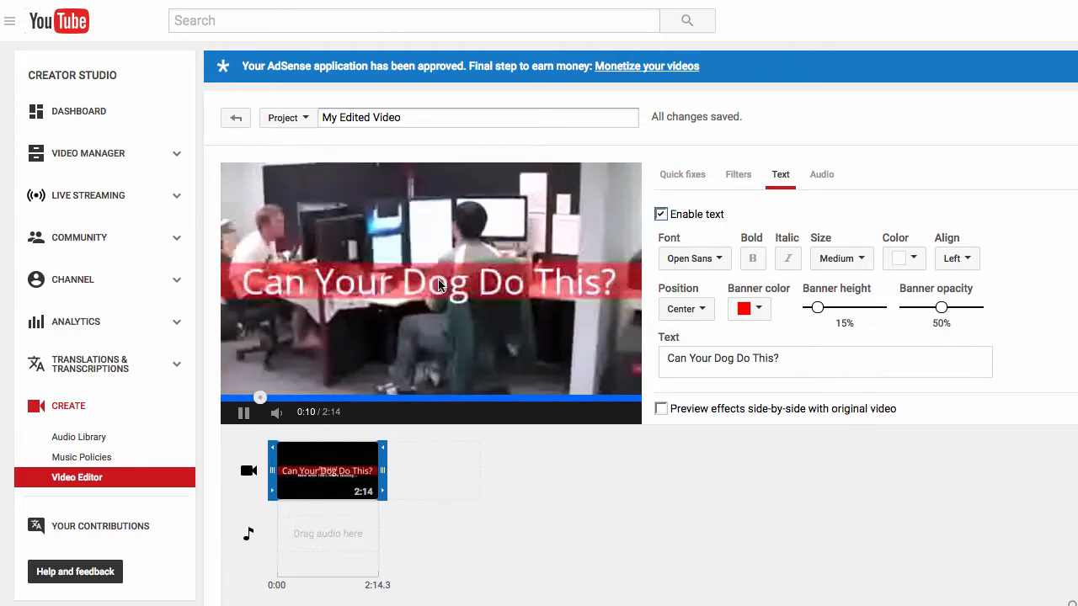
pyautogui.click(359, 399)
pyautogui.click(244, 413)
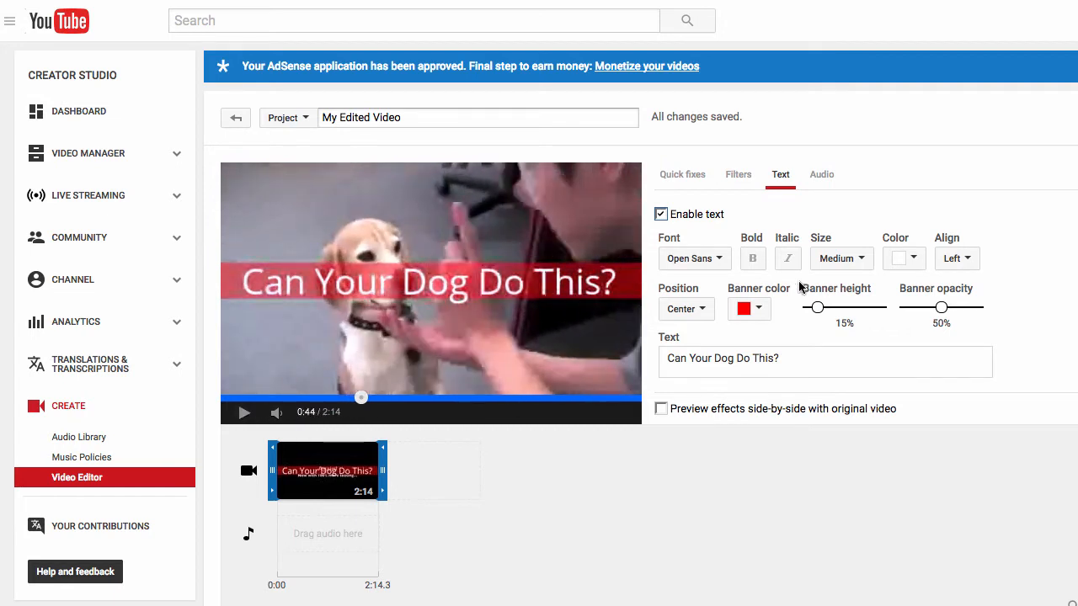
# - Try the Top position for the text overlay and preview it up to about 0:08 in the clip
pyautogui.click(755, 309)
pyautogui.click(763, 310)
pyautogui.click(699, 311)
pyautogui.click(697, 334)
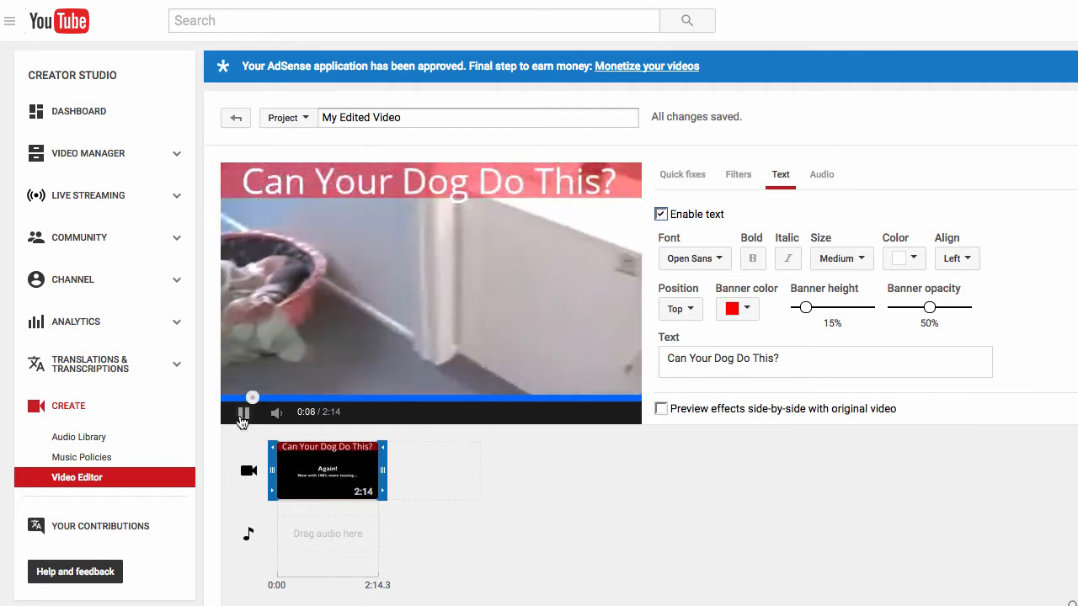
pyautogui.click(244, 414)
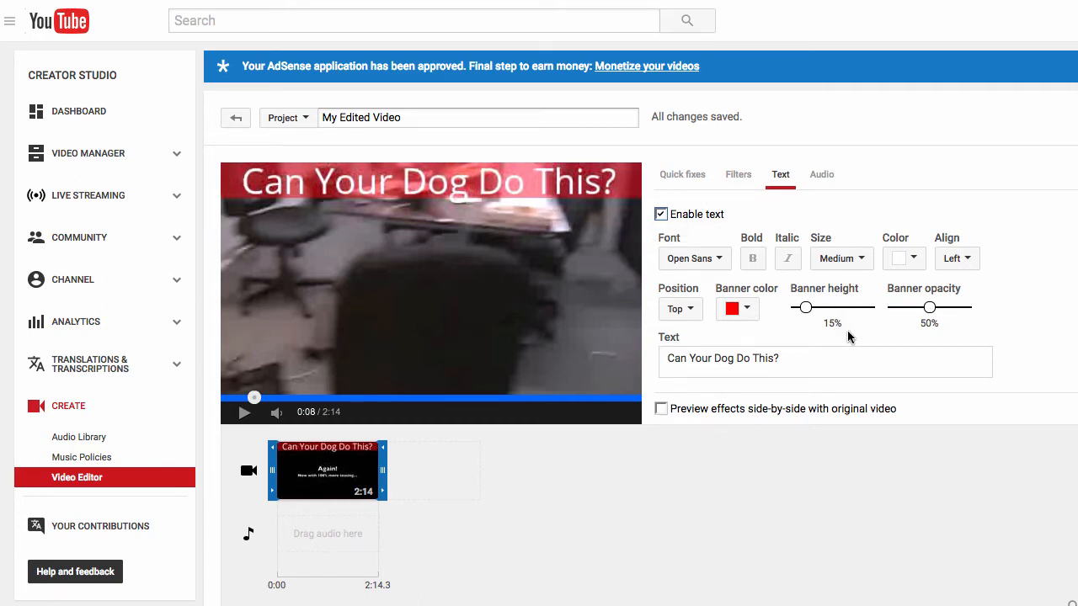
# - Set the text banner's opacity to 65% and raise its height to 25%
pyautogui.click(754, 312)
pyautogui.click(752, 311)
pyautogui.click(824, 307)
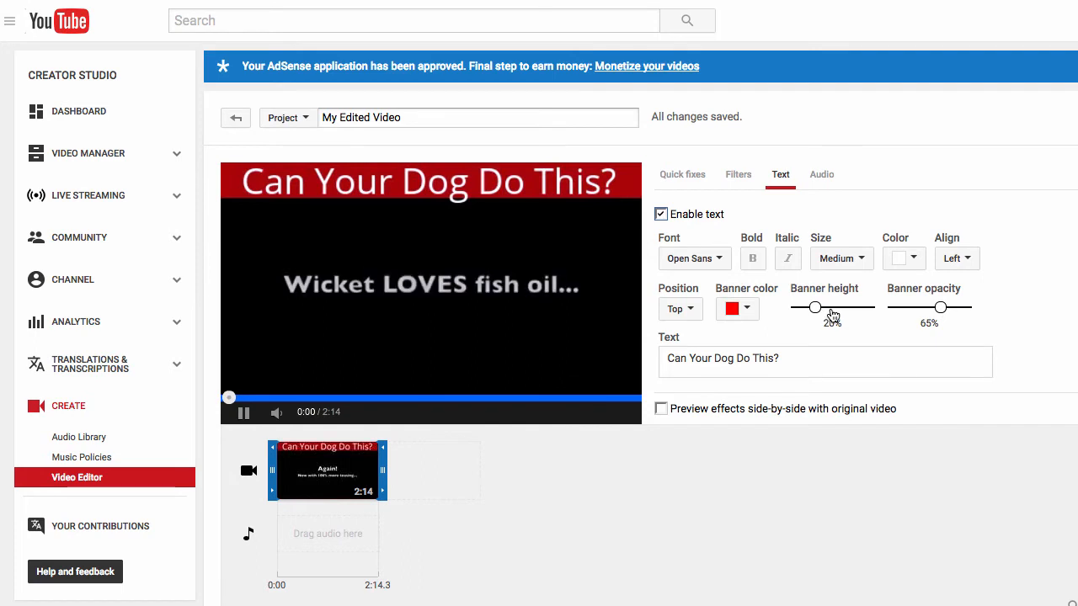
# - Change the banner color to green, place the text overlay at the Bottom, and set the banner height to 15%
pyautogui.click(746, 309)
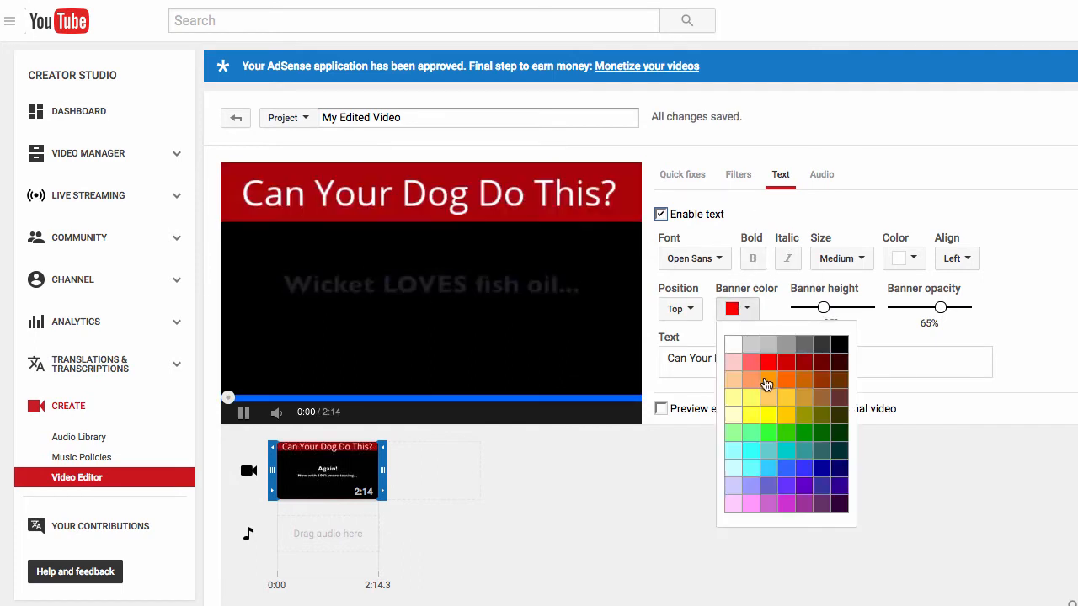
pyautogui.click(751, 346)
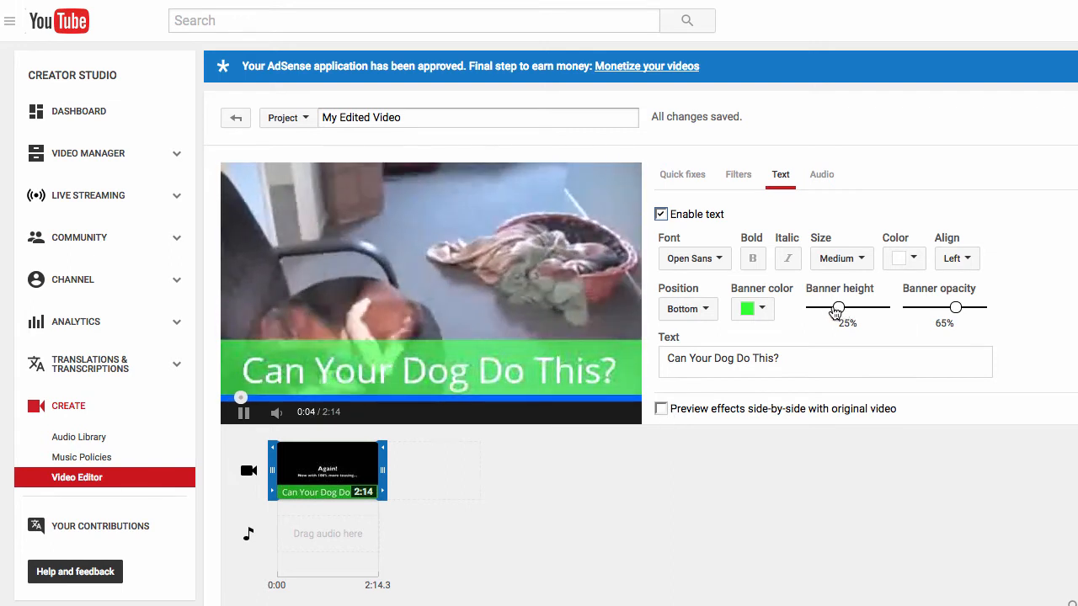
pyautogui.moveTo(828, 311); pyautogui.dragTo(810, 310)
# - Enable the side-by-side effects preview and restyle the banner in black with a height of 30%
pyautogui.click(661, 408)
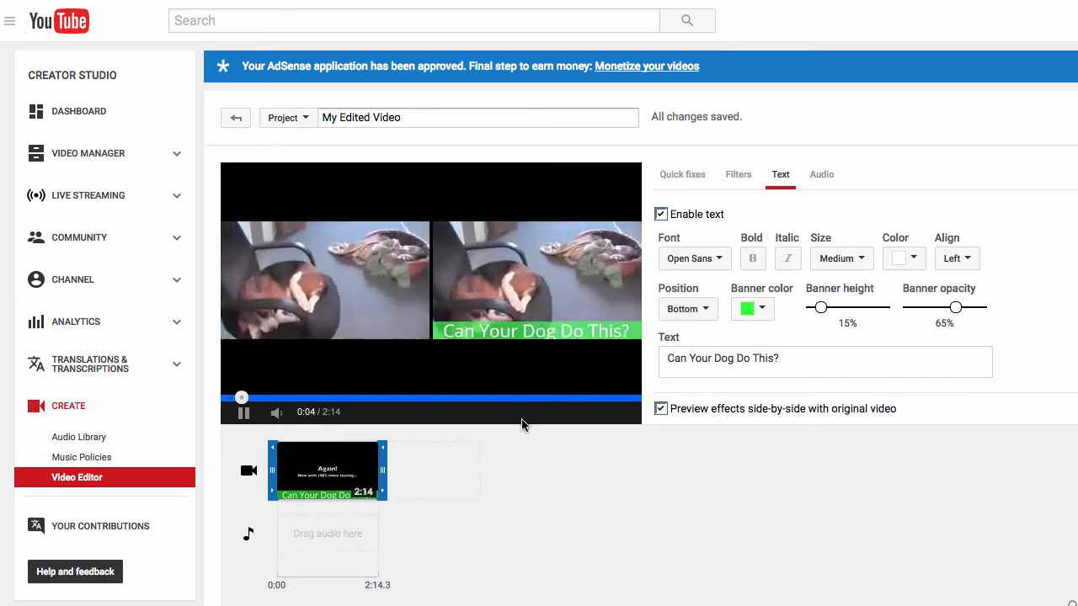
pyautogui.click(760, 310)
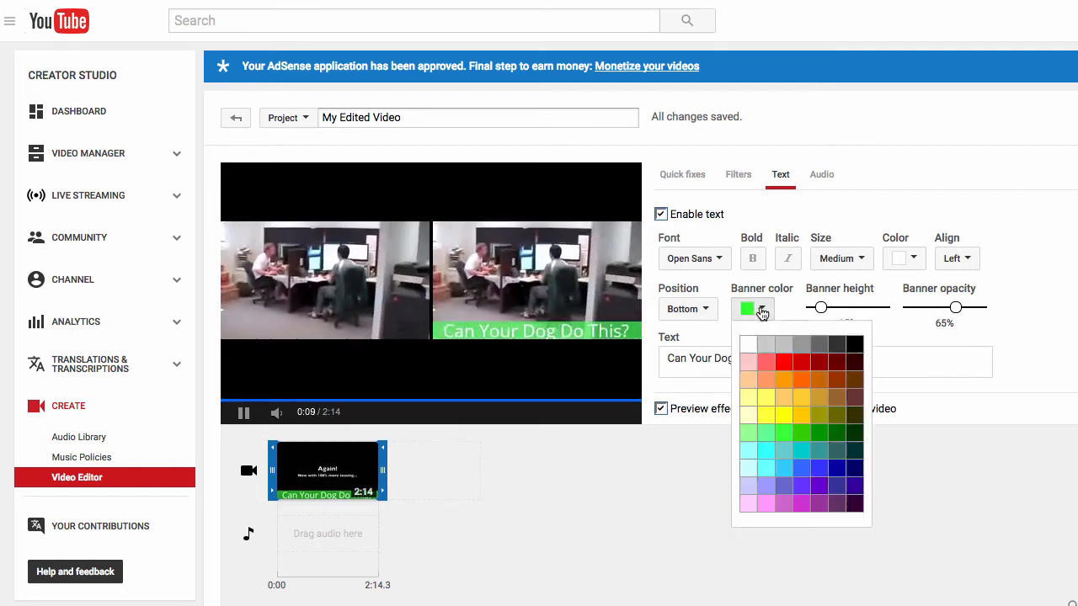
pyautogui.click(855, 346)
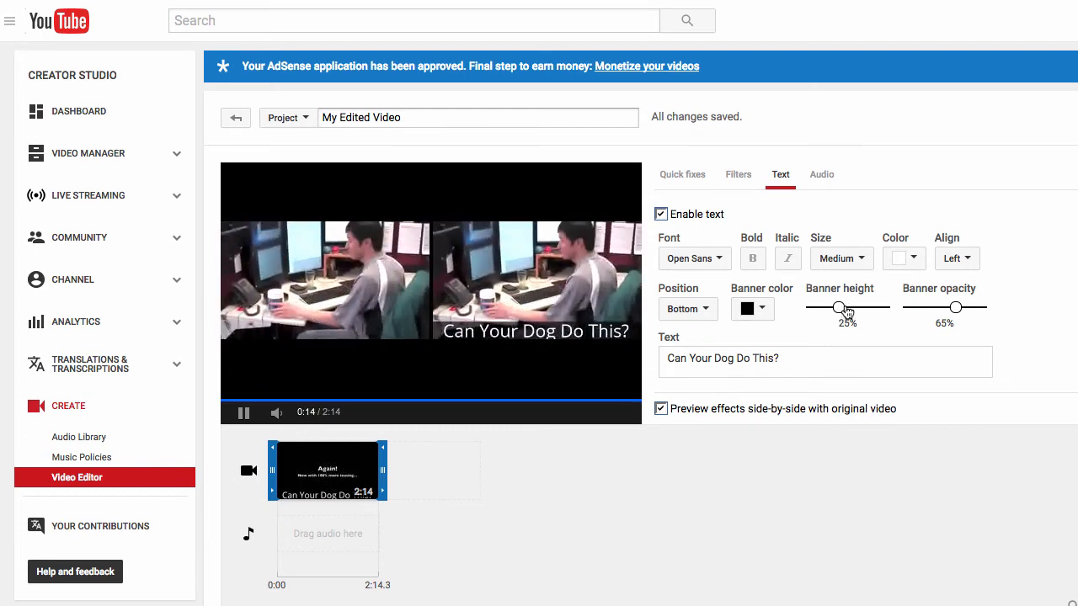
pyautogui.moveTo(848, 312); pyautogui.dragTo(848, 309)
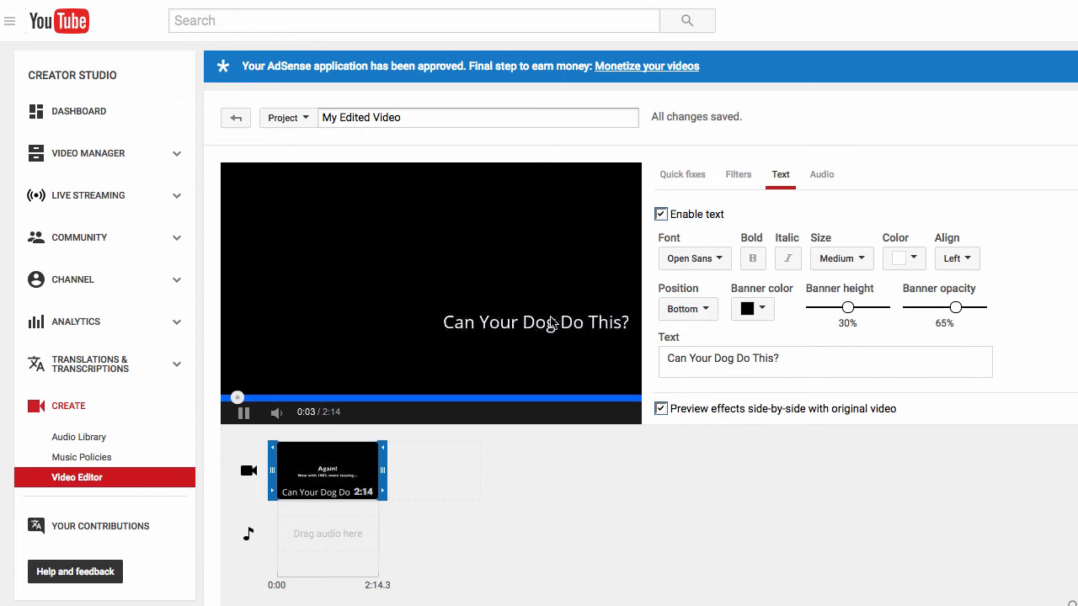
# - Pause the preview and trim the beginning of the clip so that it runs about 2:08
pyautogui.click(243, 412)
pyautogui.moveTo(274, 469); pyautogui.dragTo(278, 469)
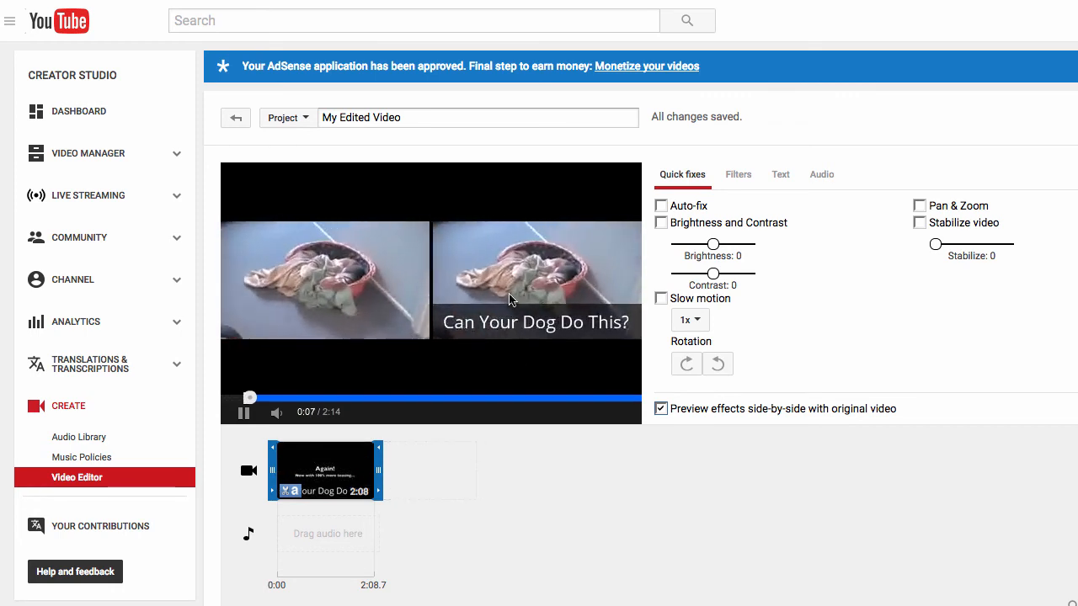
# - Preview several points of the clip, trim its end to a total length of 0:59.3, and pause playback at about 0:19
pyautogui.click(349, 398)
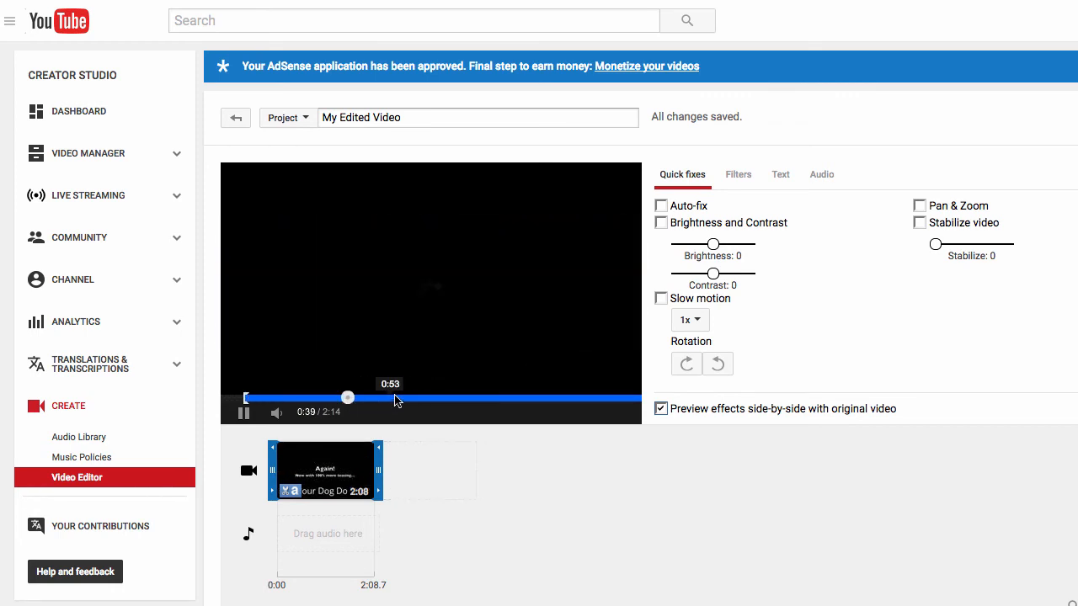
pyautogui.click(605, 398)
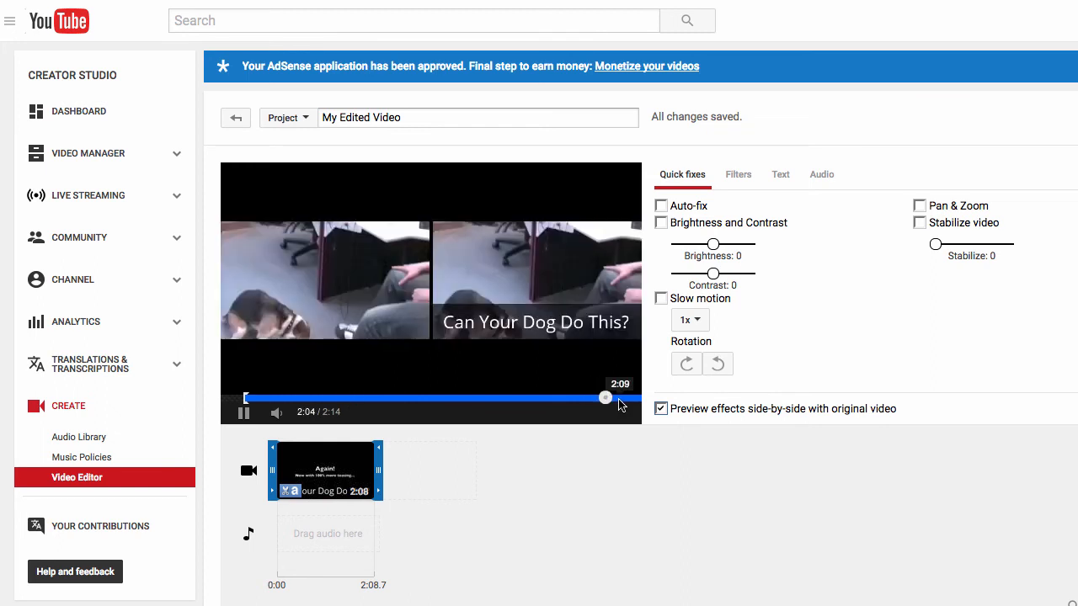
pyautogui.click(620, 399)
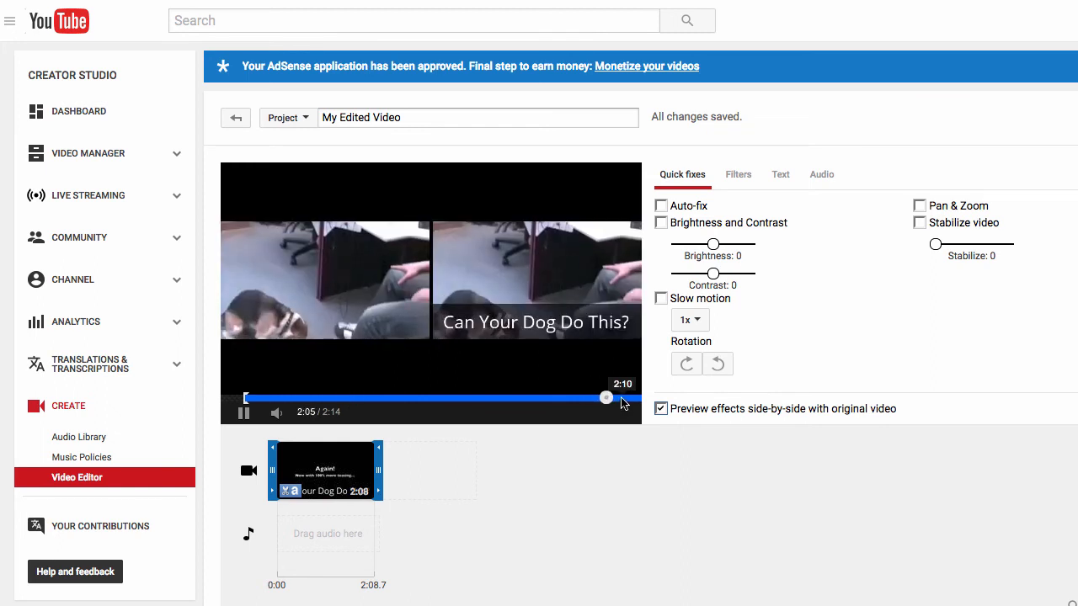
pyautogui.click(331, 398)
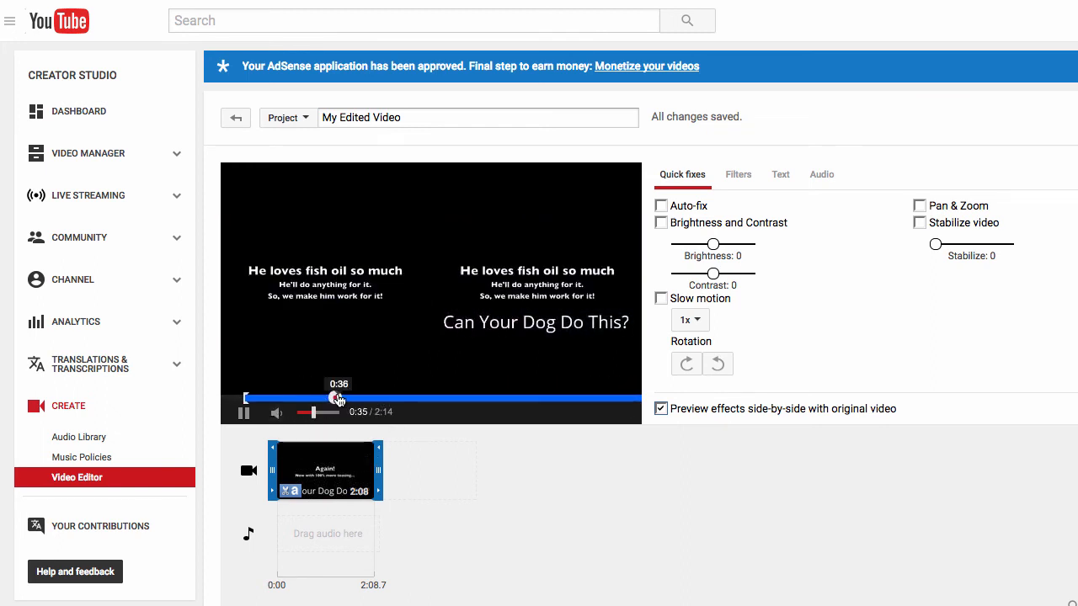
pyautogui.click(368, 398)
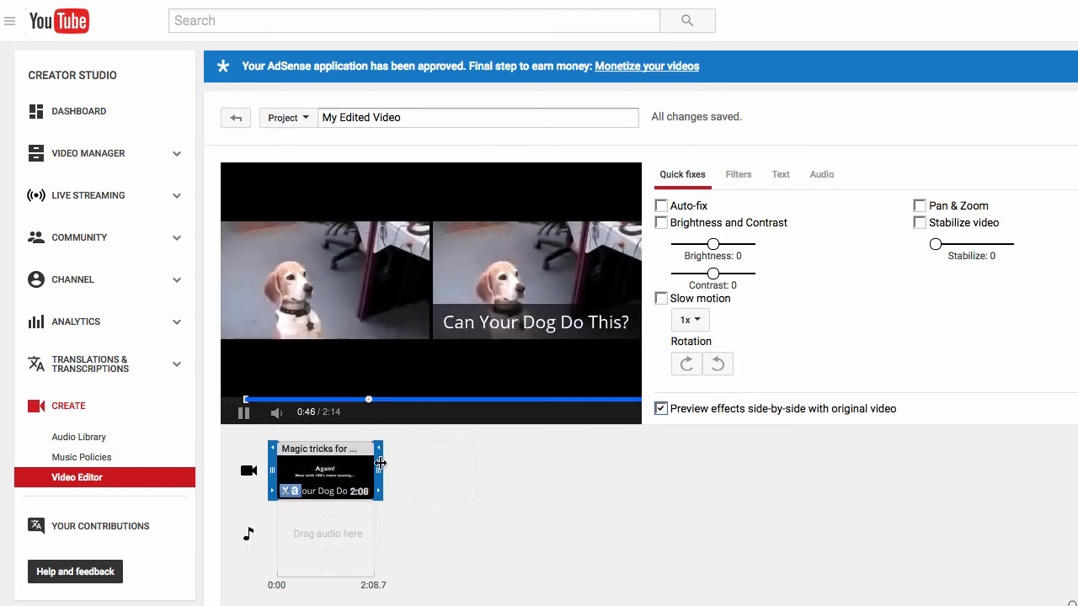
pyautogui.moveTo(380, 463); pyautogui.dragTo(327, 462)
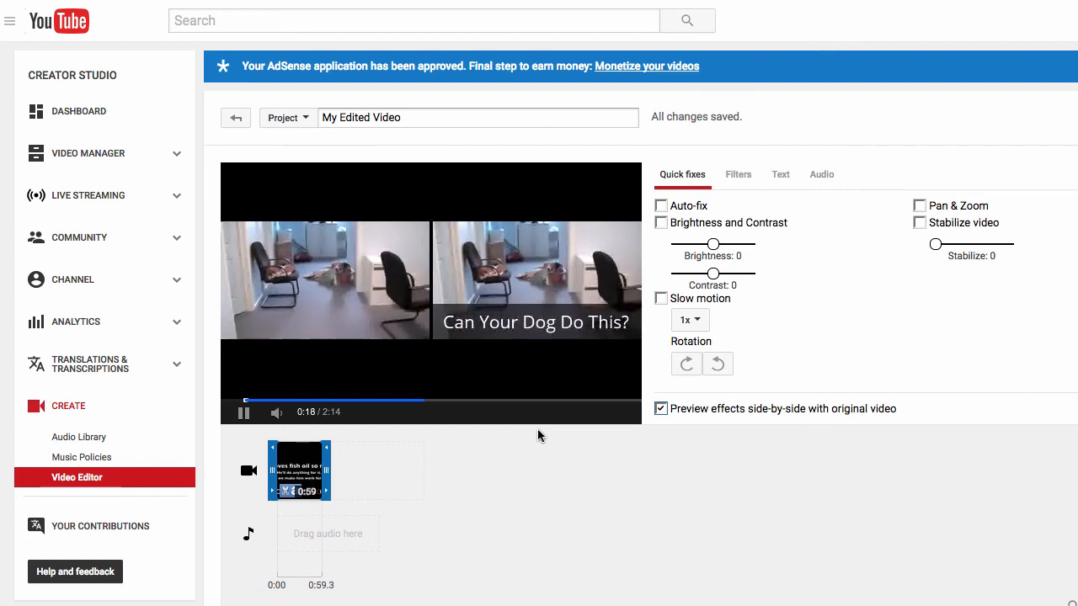
pyautogui.click(285, 383)
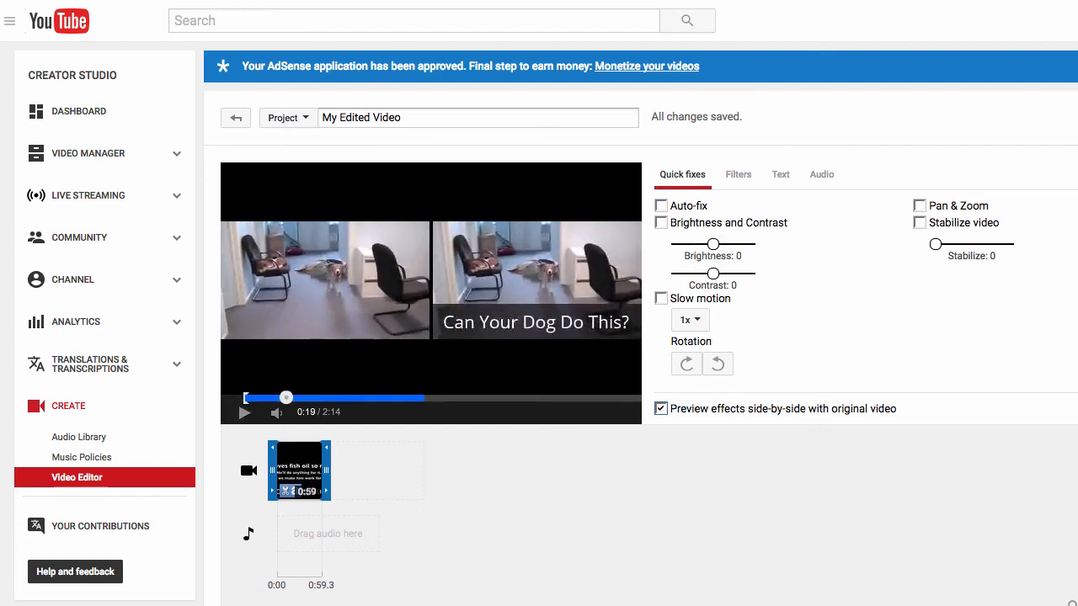